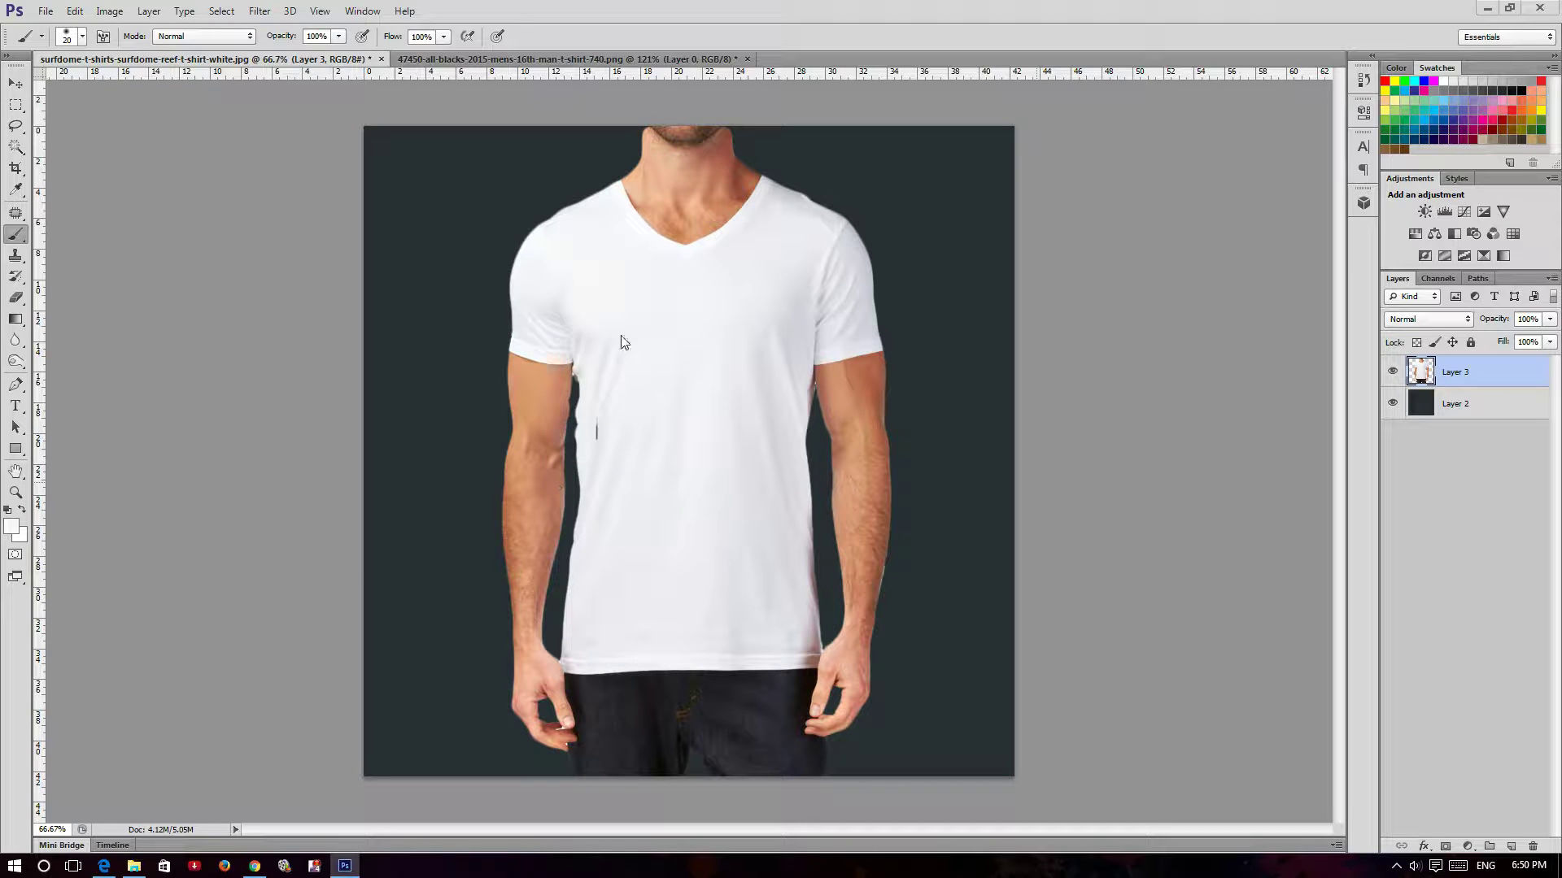
# - Switch to the File Explorer folder holding the artwork images
pyautogui.click(135, 866)
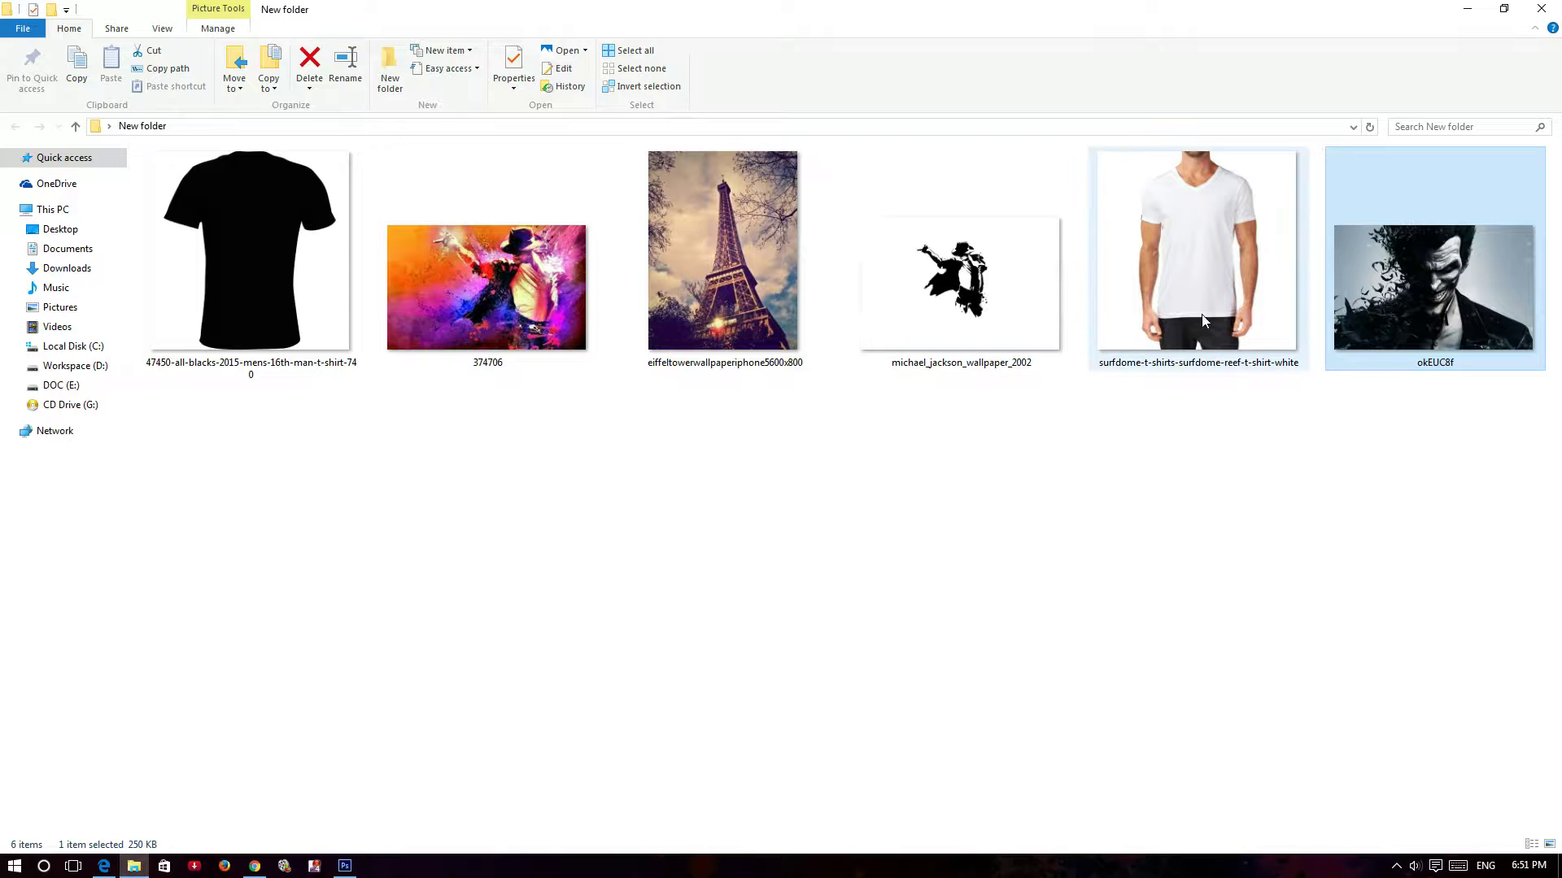
# - Drag the okEUC8f Joker image from the folder into the shirt document
pyautogui.moveTo(1456, 297)
pyautogui.mouseDown()
pyautogui.moveTo(348, 846)
pyautogui.moveTo(712, 452)
pyautogui.mouseUp()
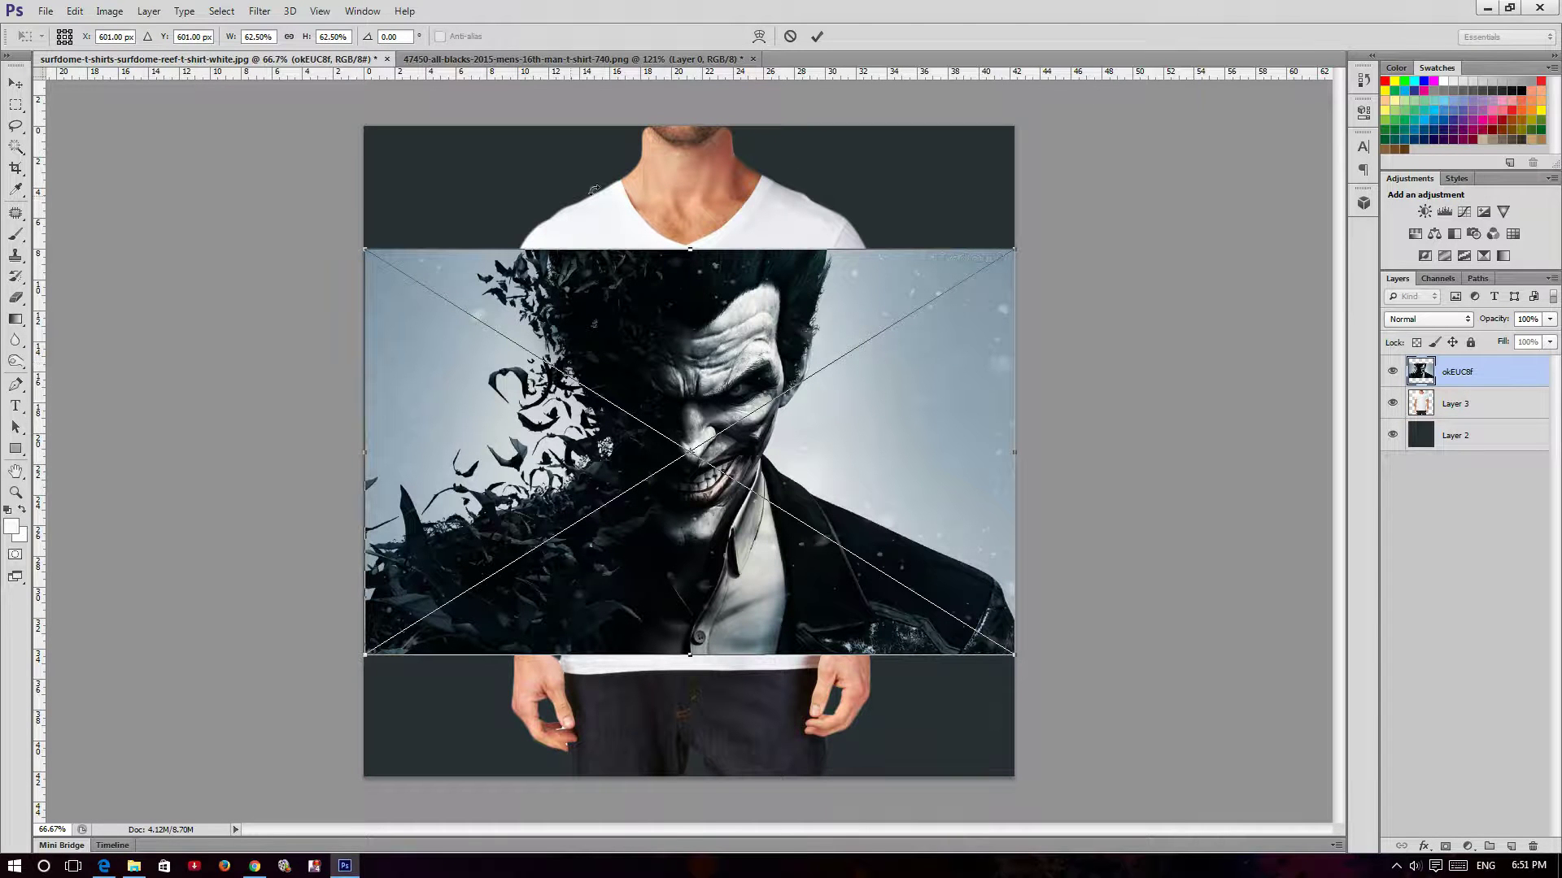
# - Commit the okEUC8f placement, hide that layer, and make Layer 3 active
pyautogui.click(816, 36)
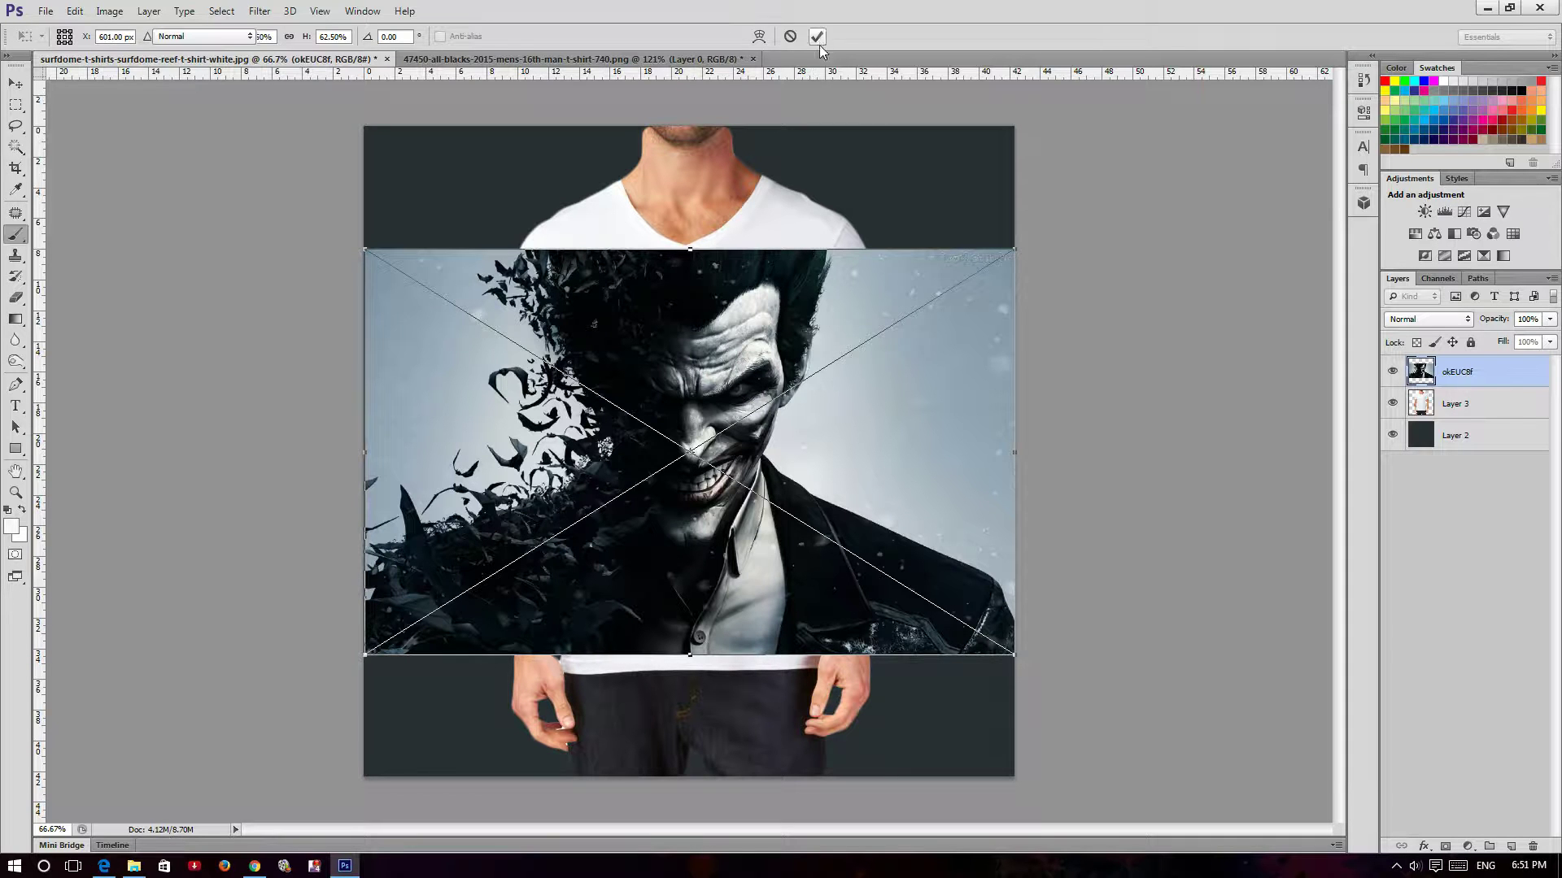
pyautogui.click(1392, 372)
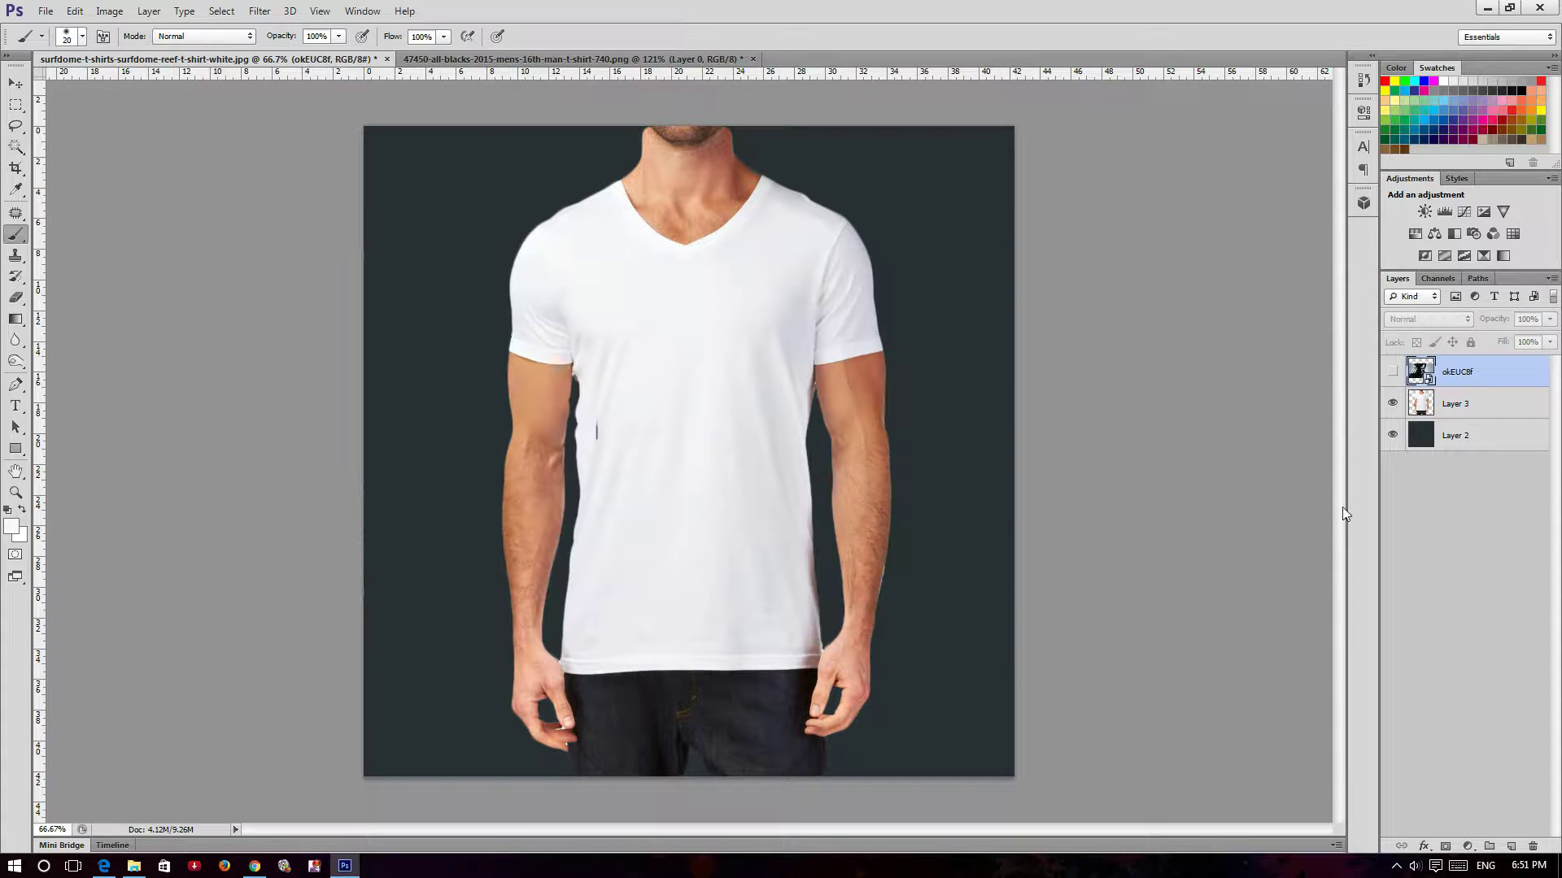
pyautogui.click(1476, 405)
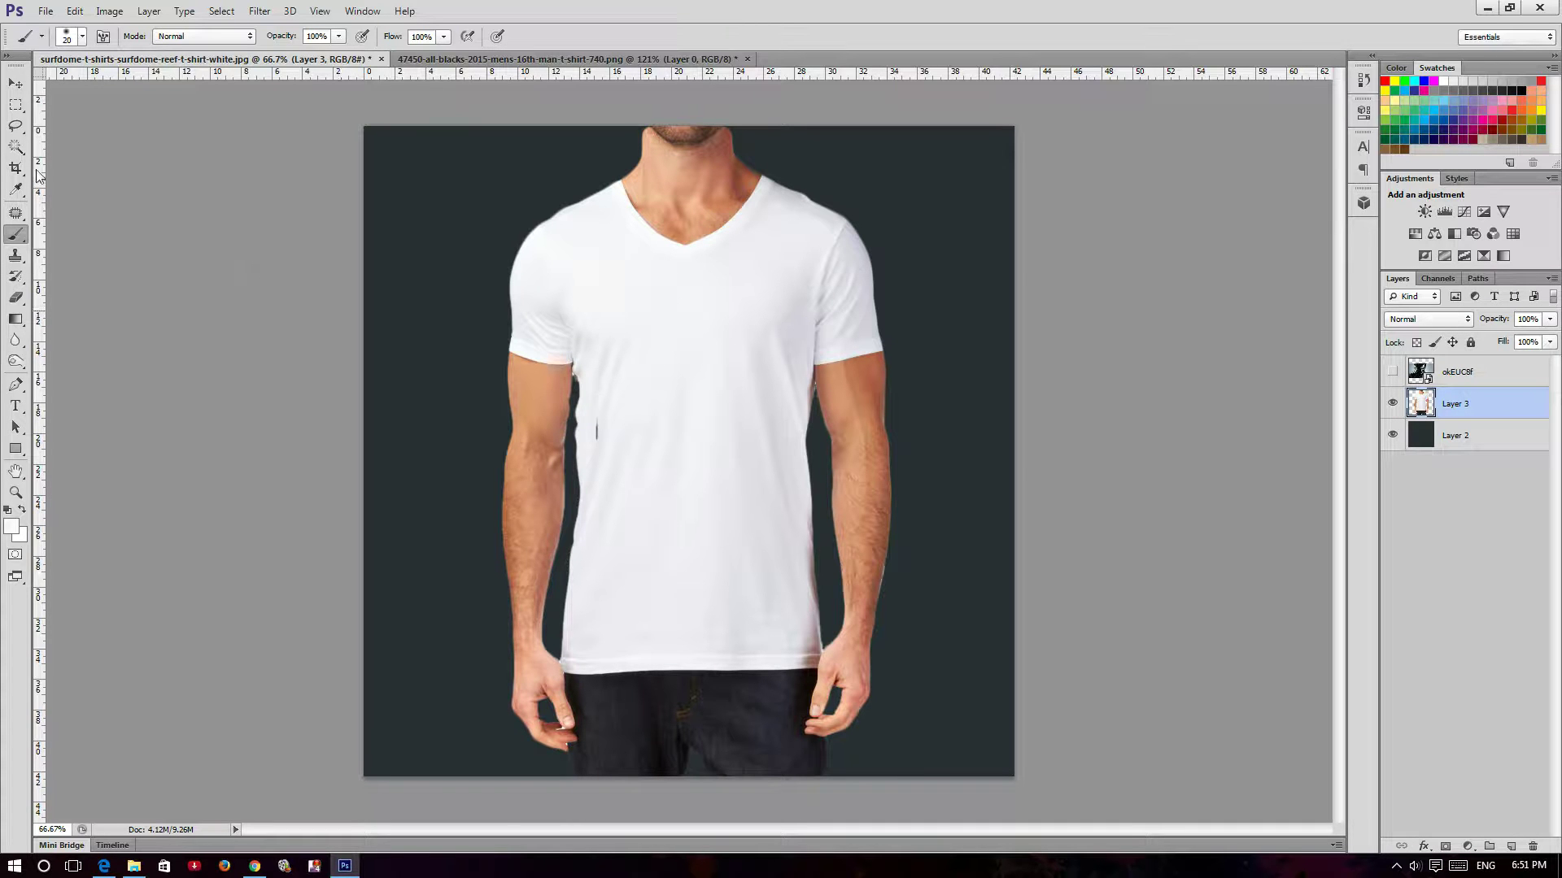
# - Make a trial Magic Wand selection of the white shirt, then deselect it
pyautogui.click(13, 149)
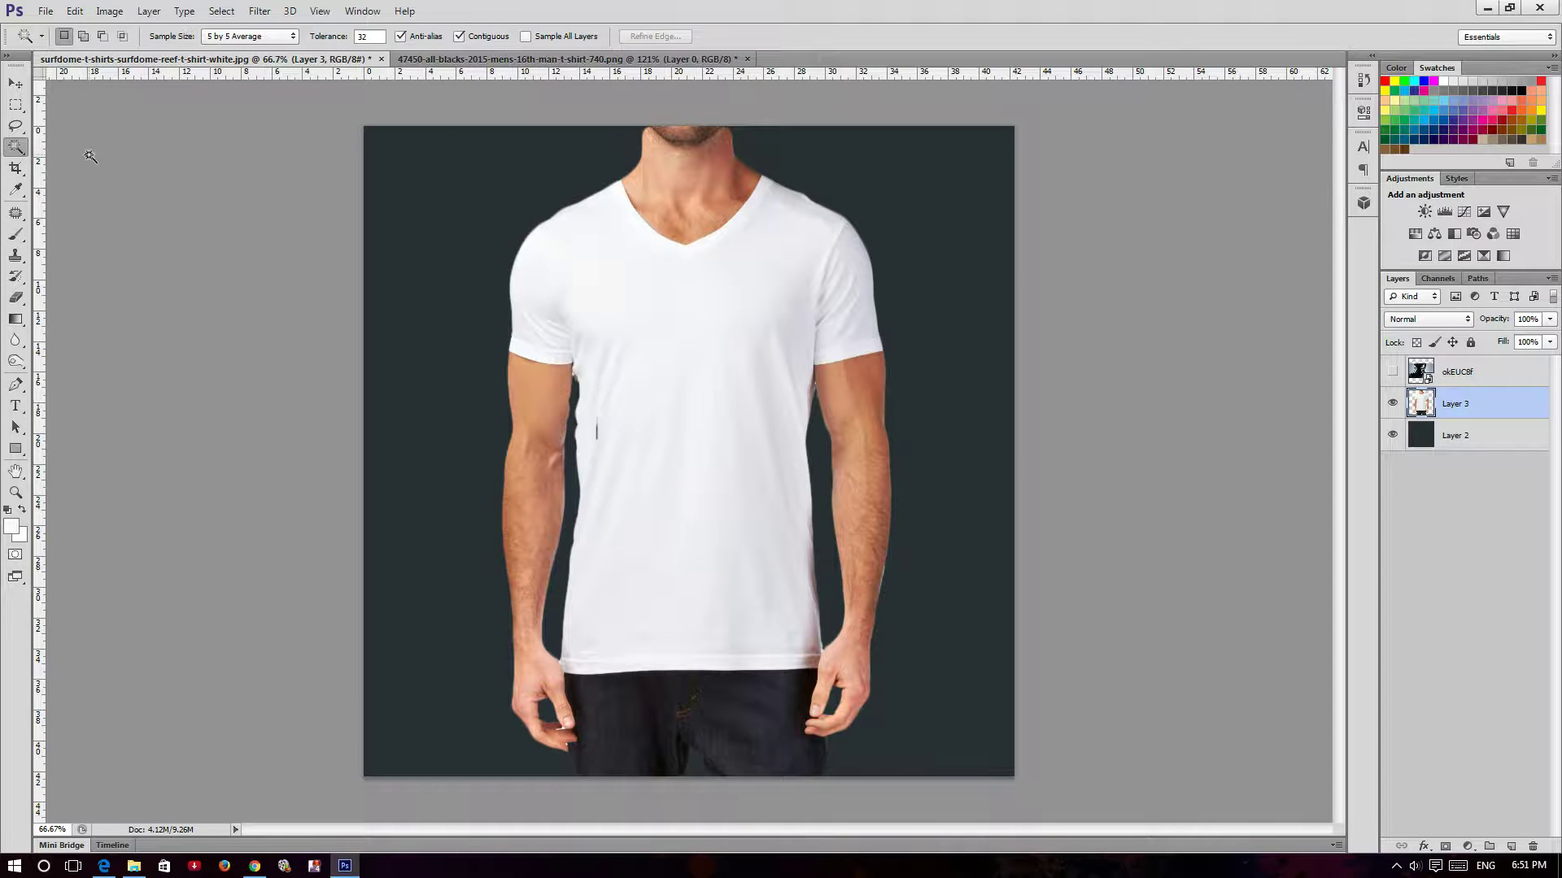
pyautogui.click(669, 347)
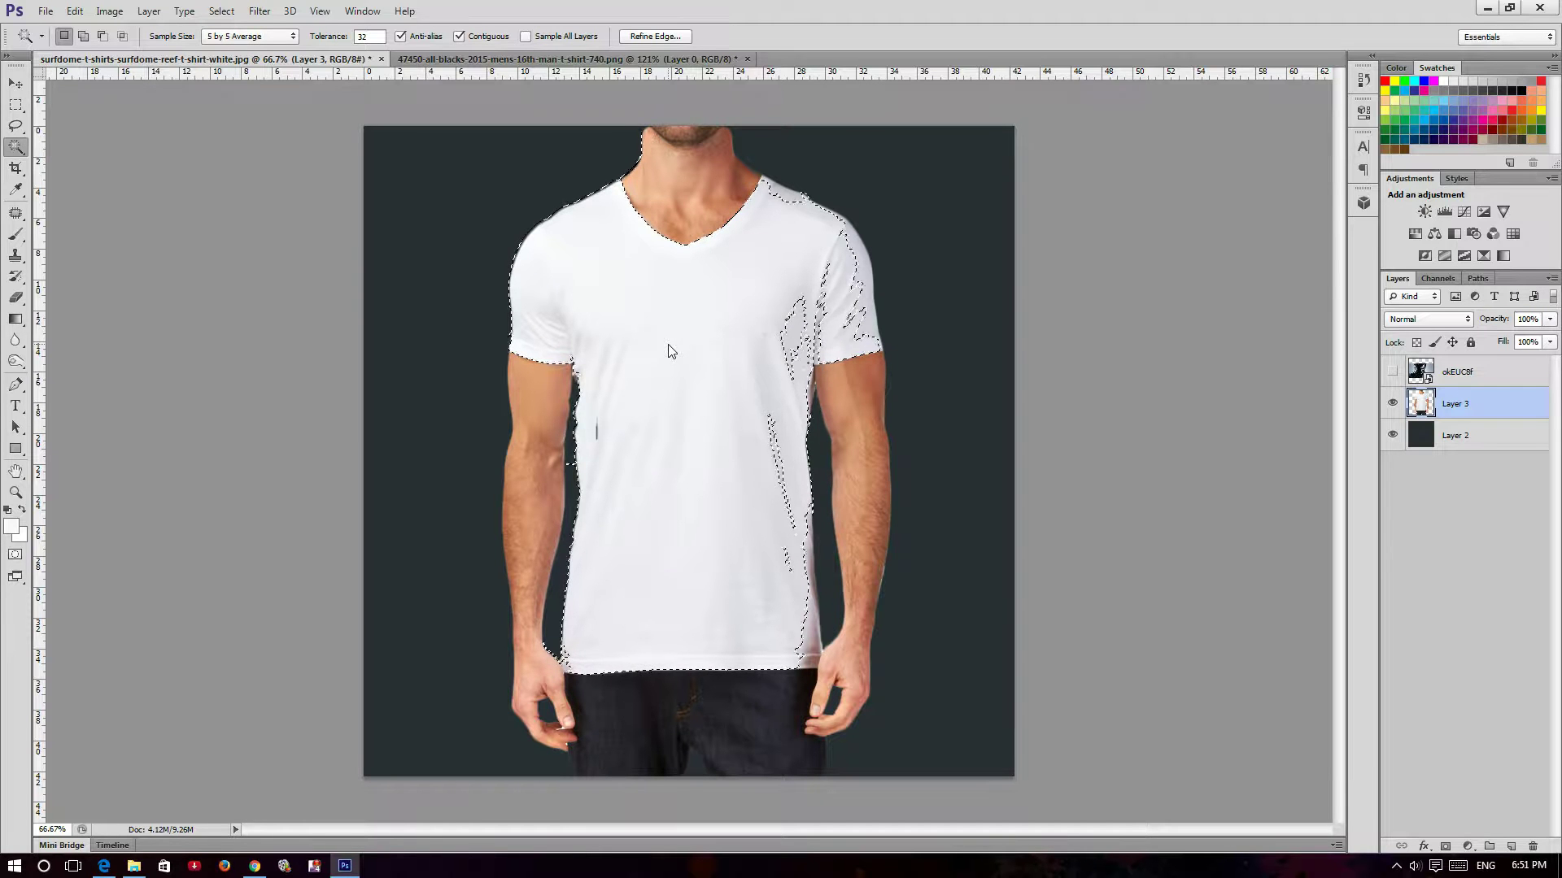
pyautogui.hotkey('ctrl', 'd')
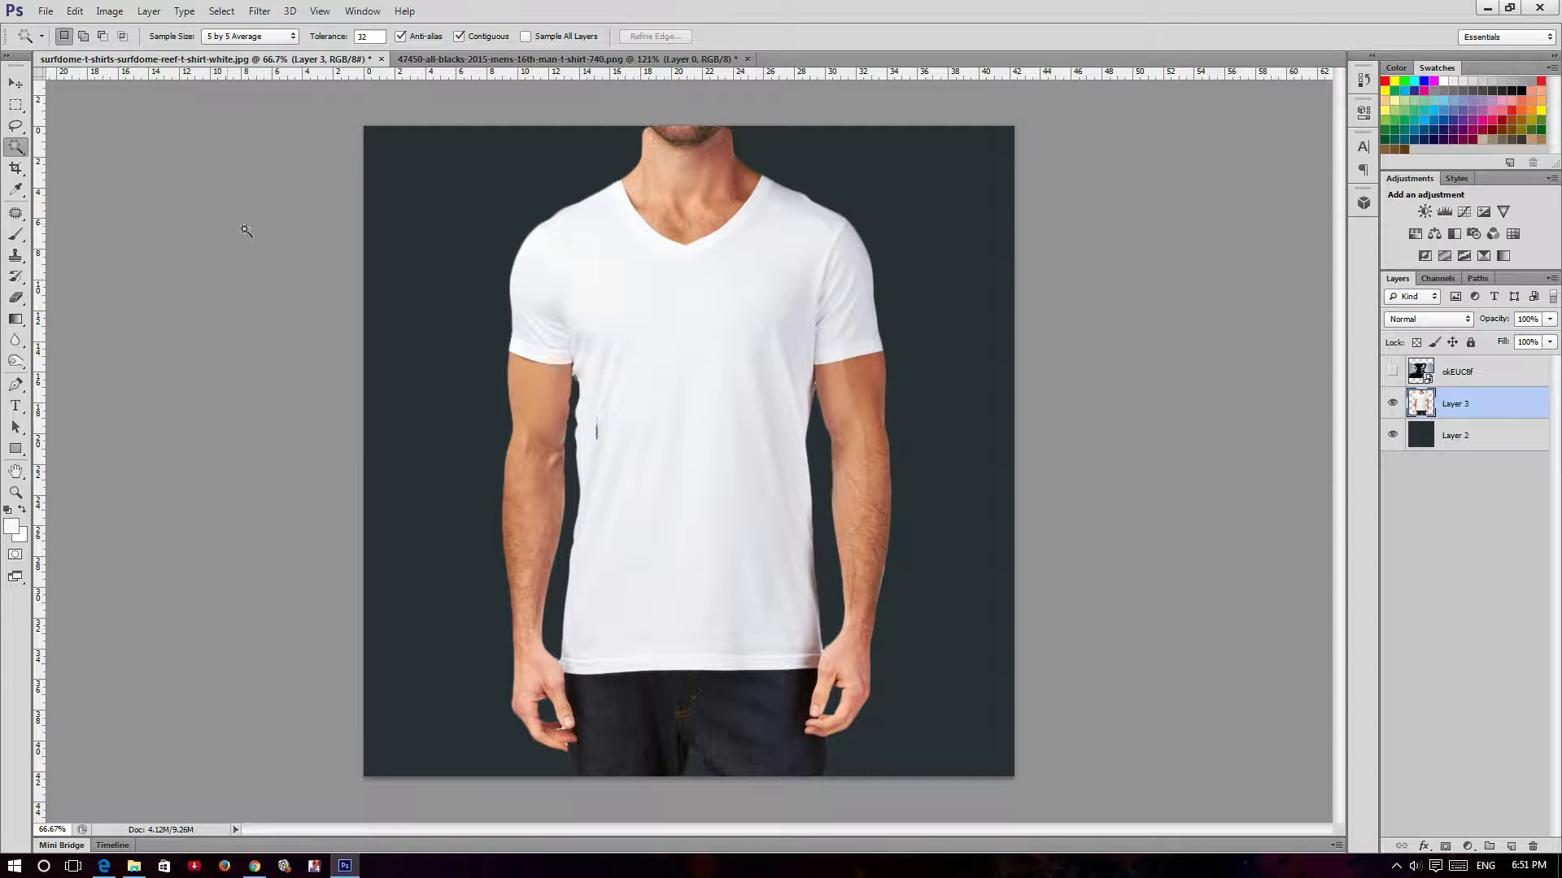
pyautogui.click(222, 11)
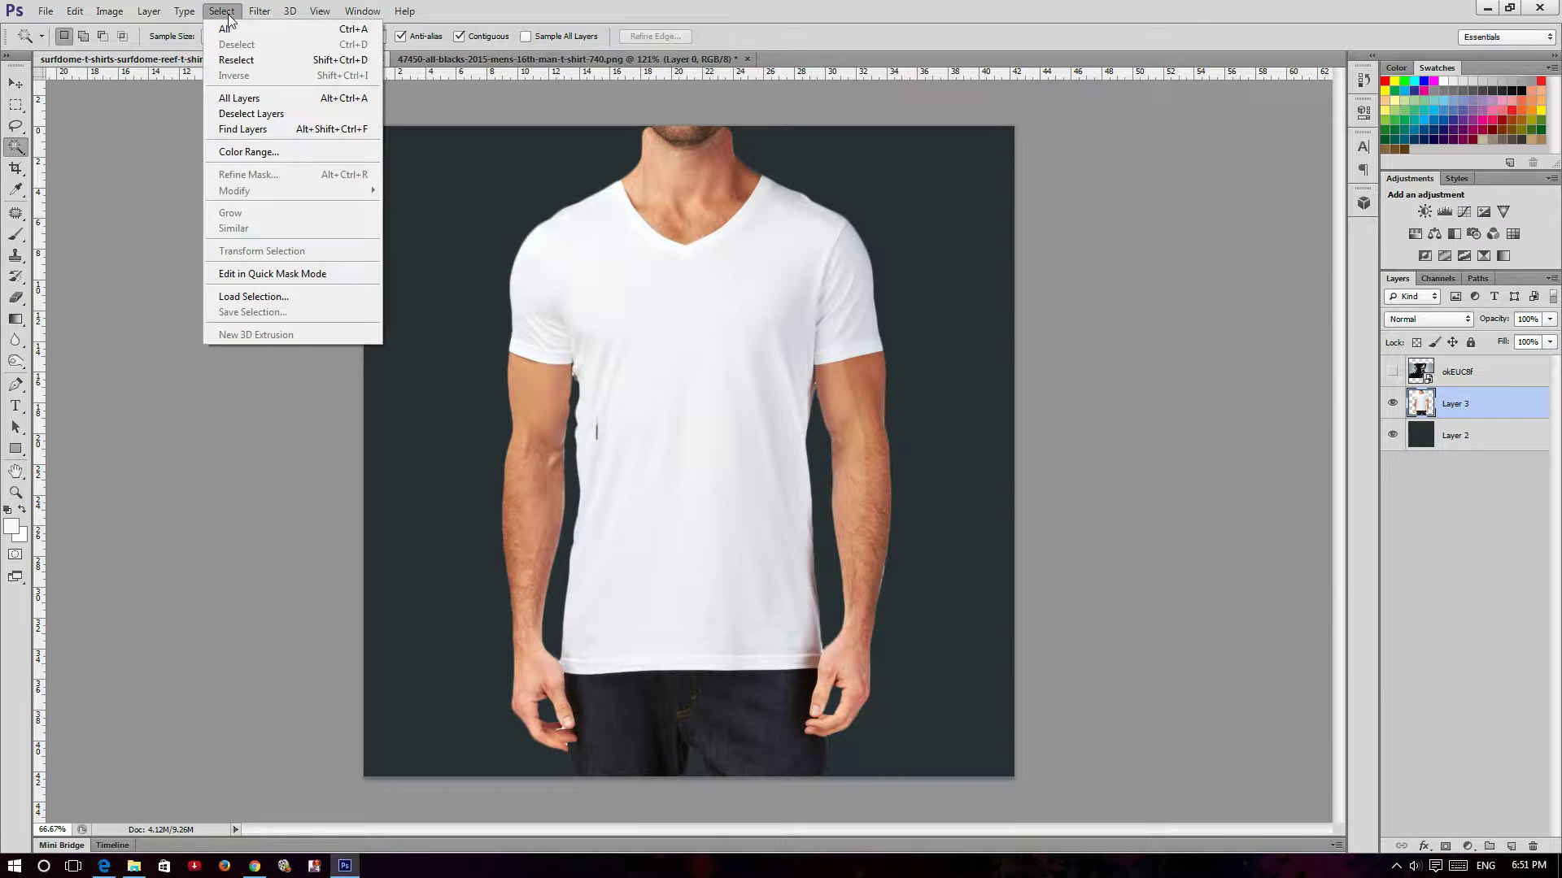
# - Select the white shirt with Color Range at Fuzziness 40 by sampling its white
pyautogui.click(244, 151)
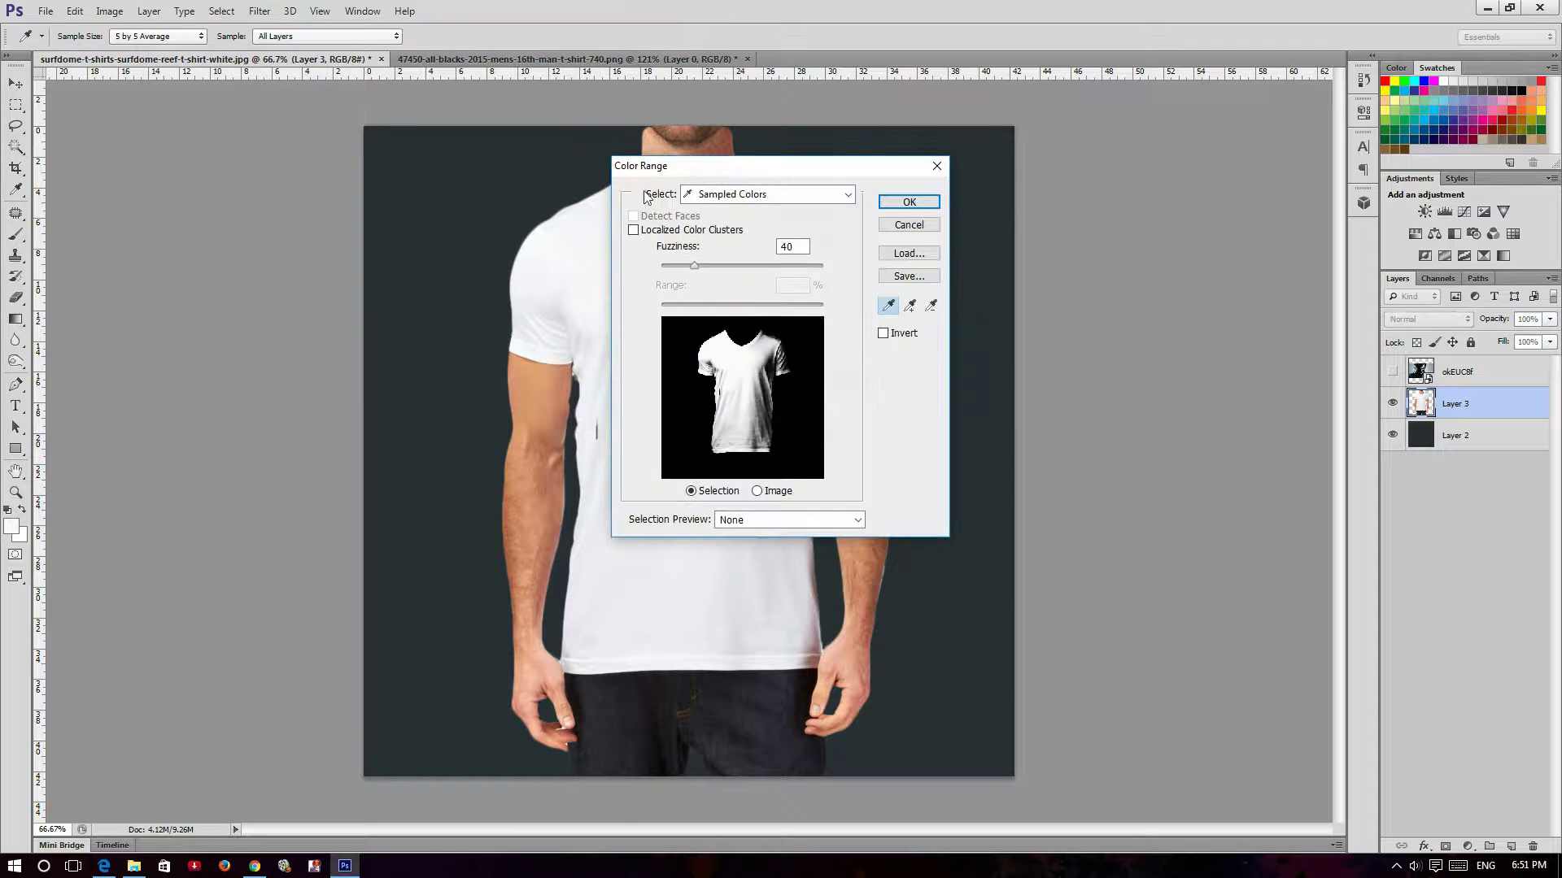
pyautogui.moveTo(698, 169); pyautogui.dragTo(1132, 315)
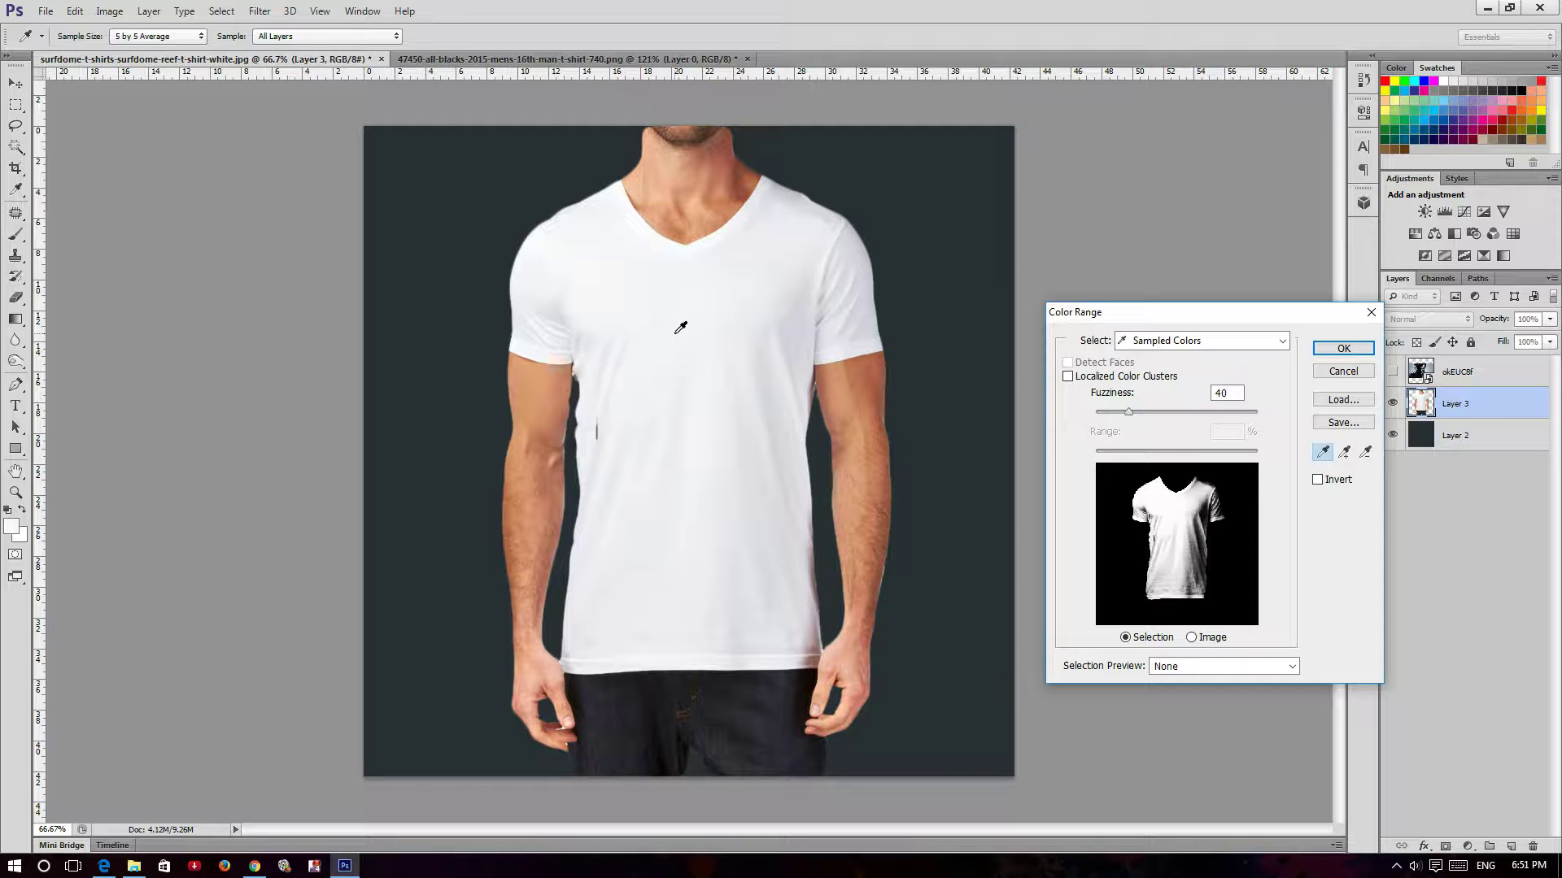
pyautogui.click(676, 332)
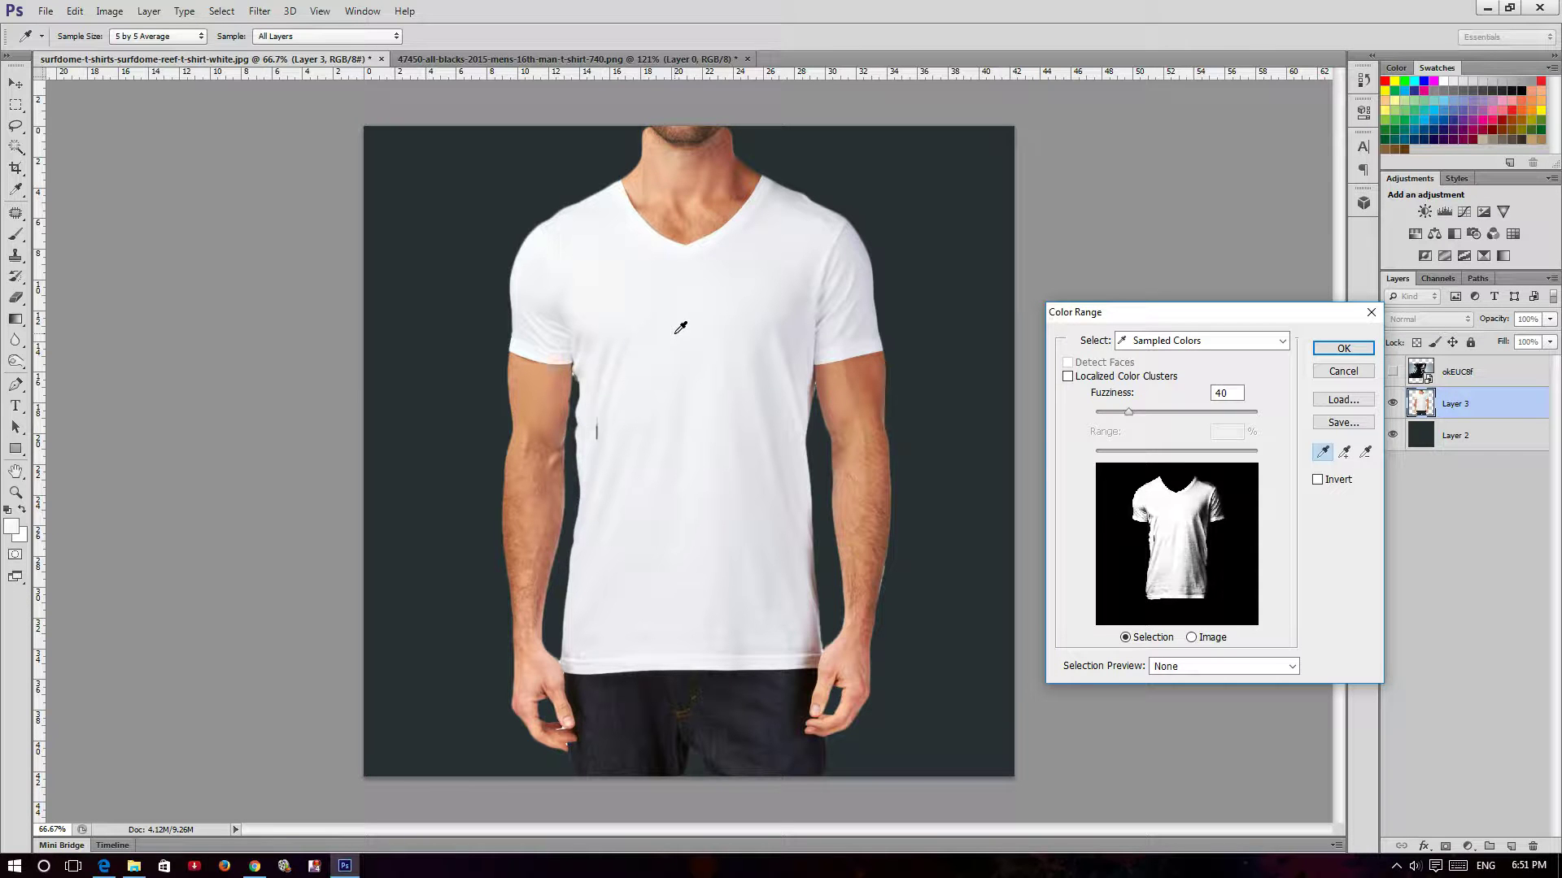
pyautogui.click(1343, 348)
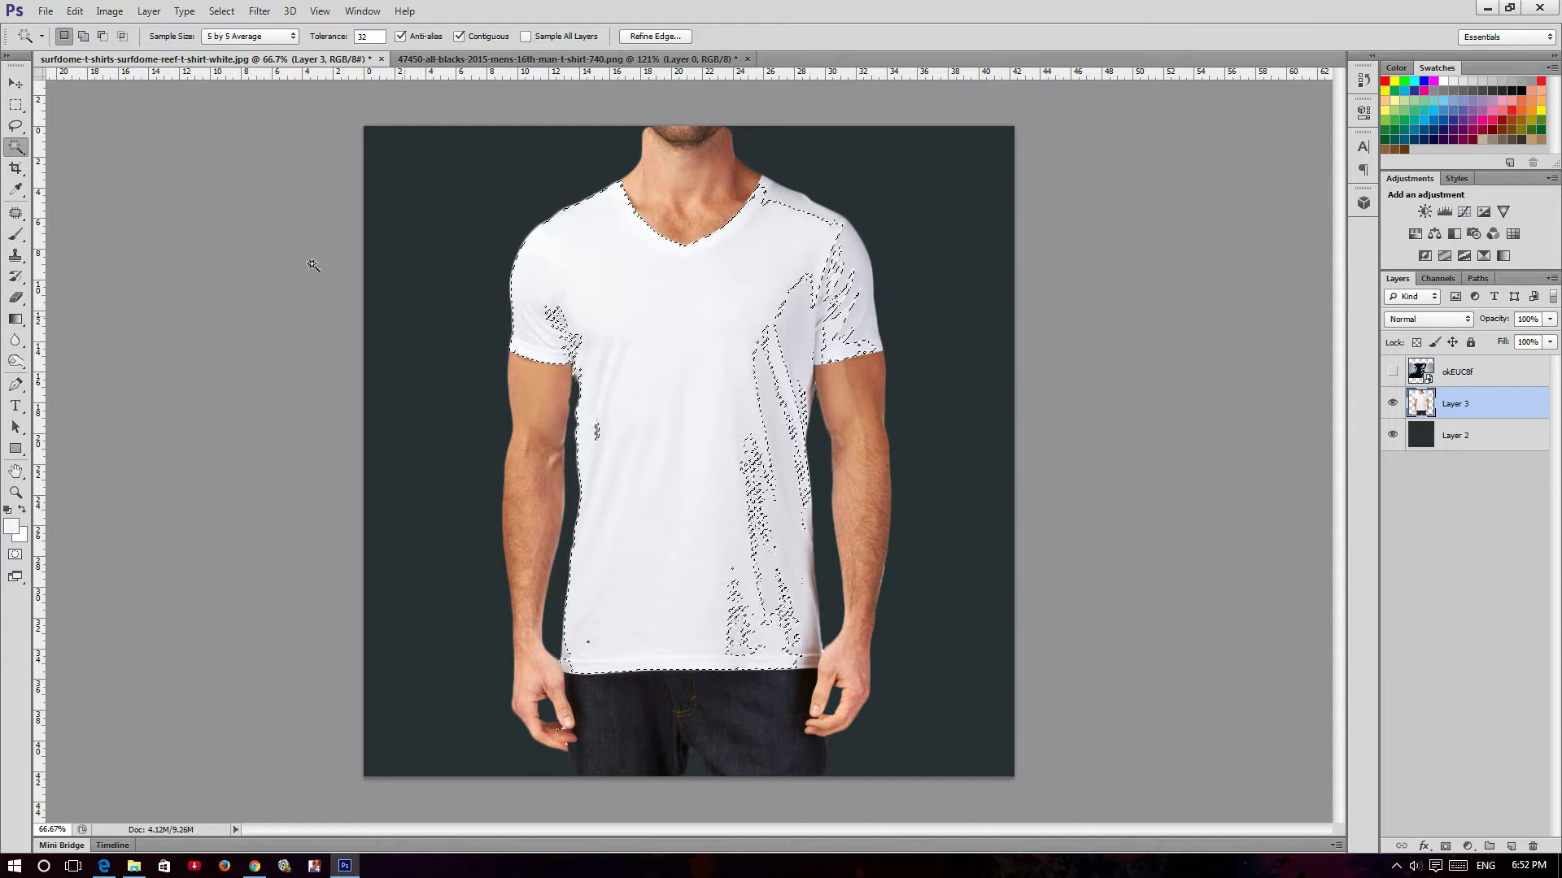
# - Add the left shoulder and remaining shirt gaps using the Quick Selection Tool
pyautogui.rightClick(15, 146)
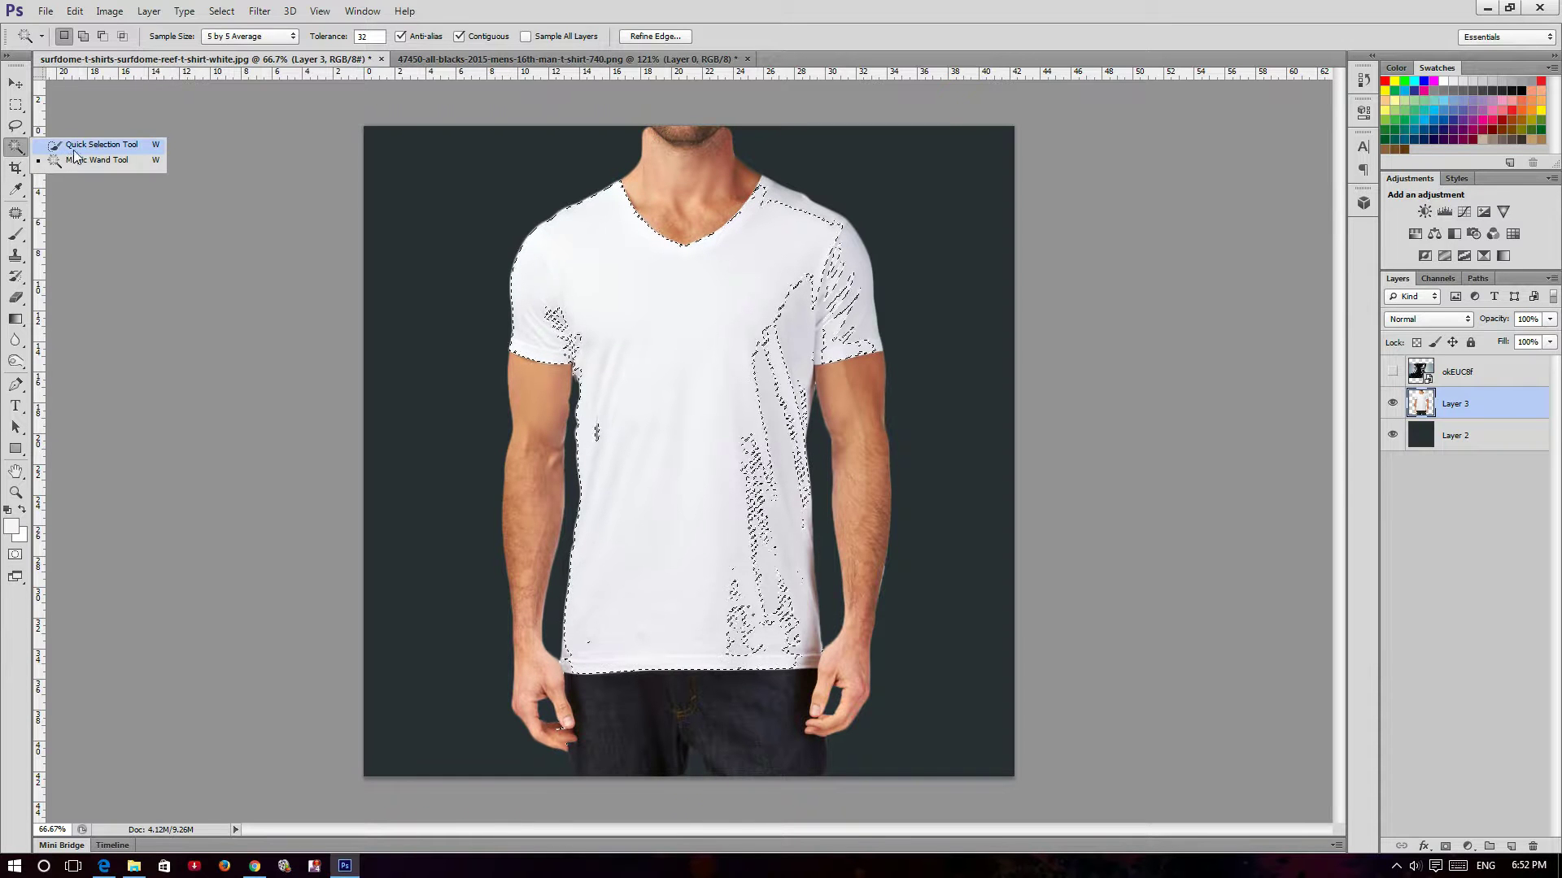
pyautogui.click(98, 144)
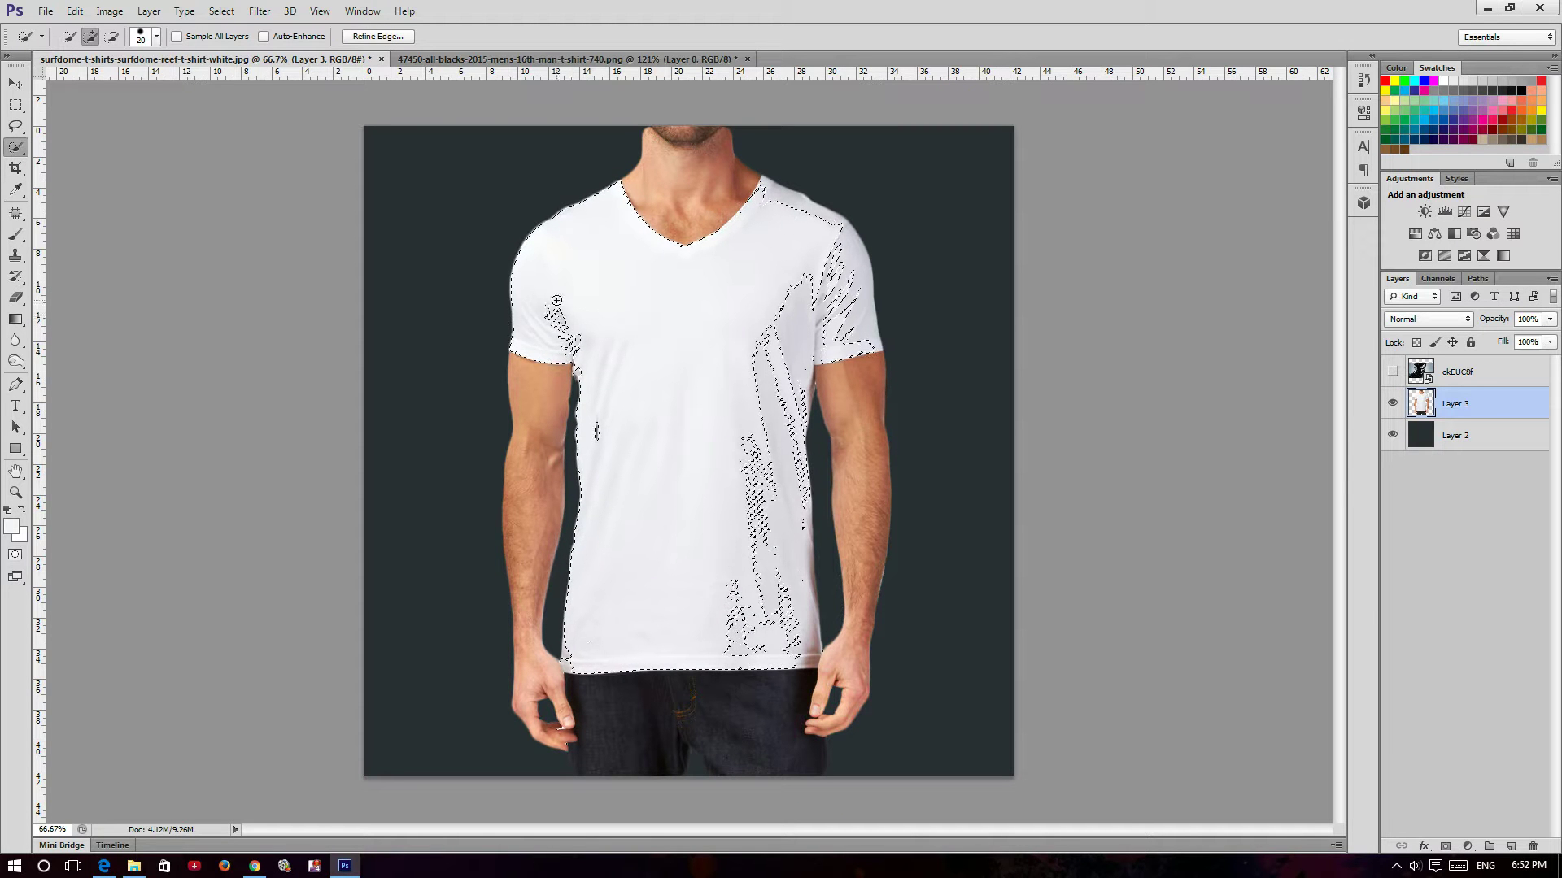
pyautogui.moveTo(556, 300)
pyautogui.mouseDown()
pyautogui.moveTo(596, 331)
pyautogui.moveTo(605, 403)
pyautogui.mouseUp()
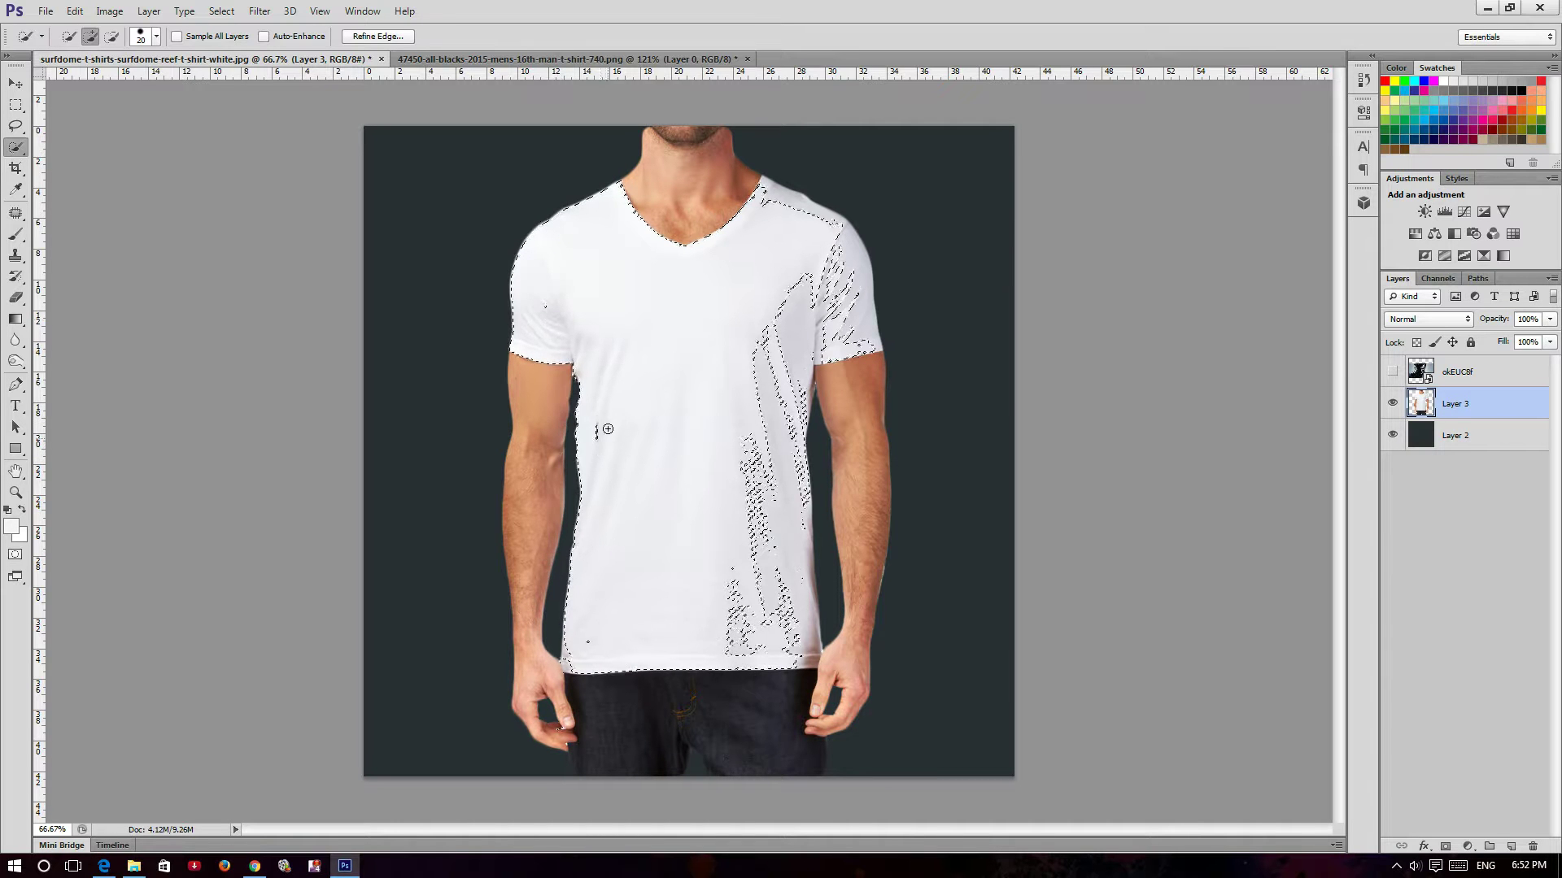
pyautogui.moveTo(697, 374)
pyautogui.mouseDown()
pyautogui.moveTo(767, 416)
pyautogui.moveTo(613, 315)
pyautogui.mouseUp()
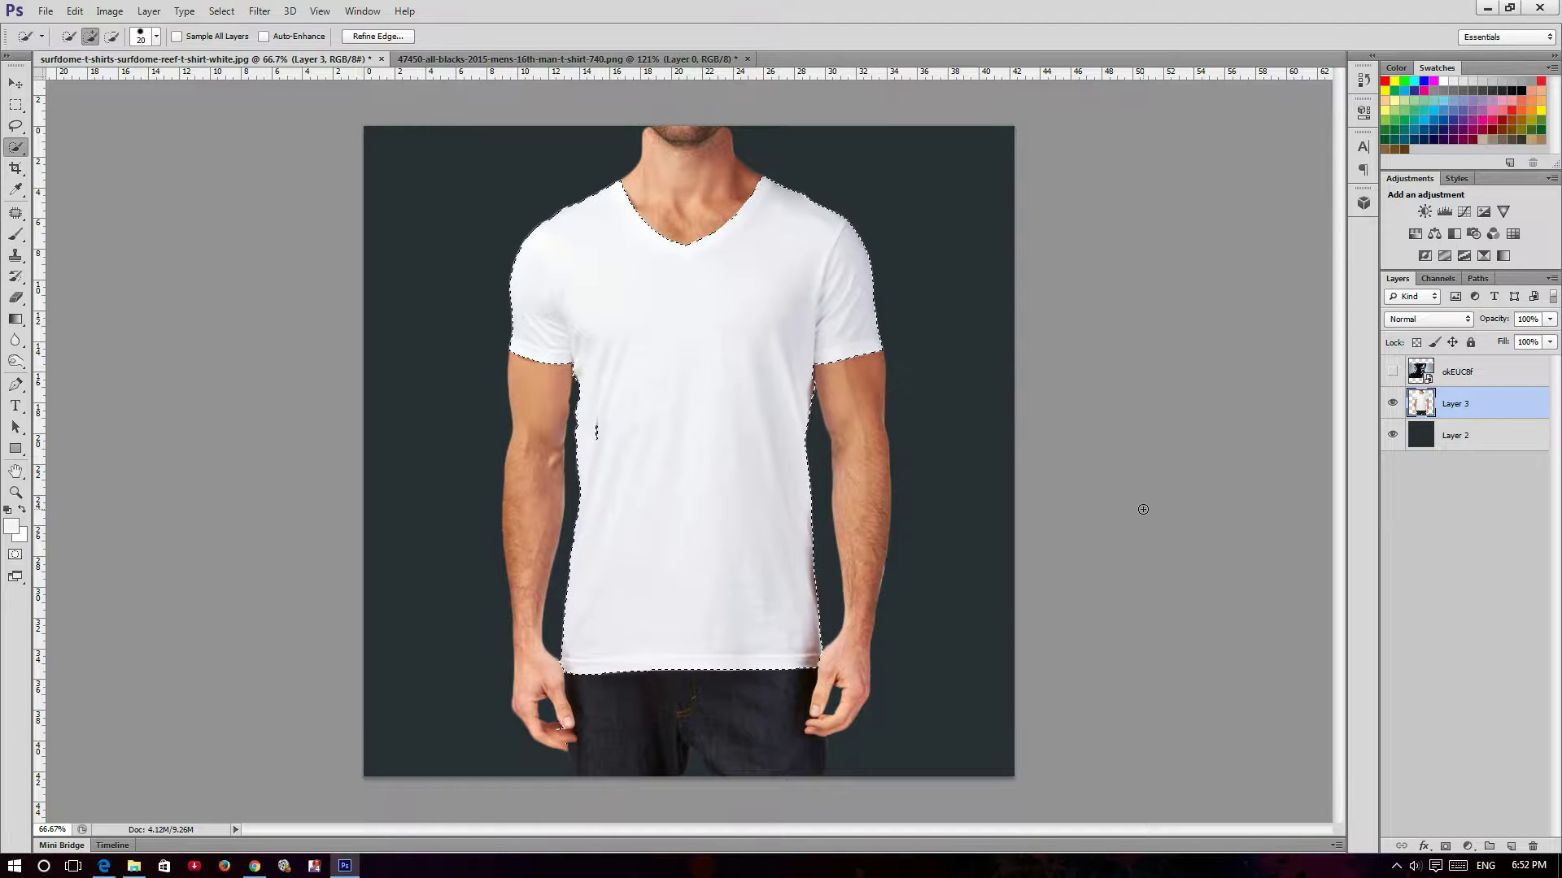
# - Apply Feather Selection (Shift+F6) to soften the shirt selection's edges
pyautogui.hotkey('shift', 'F6')
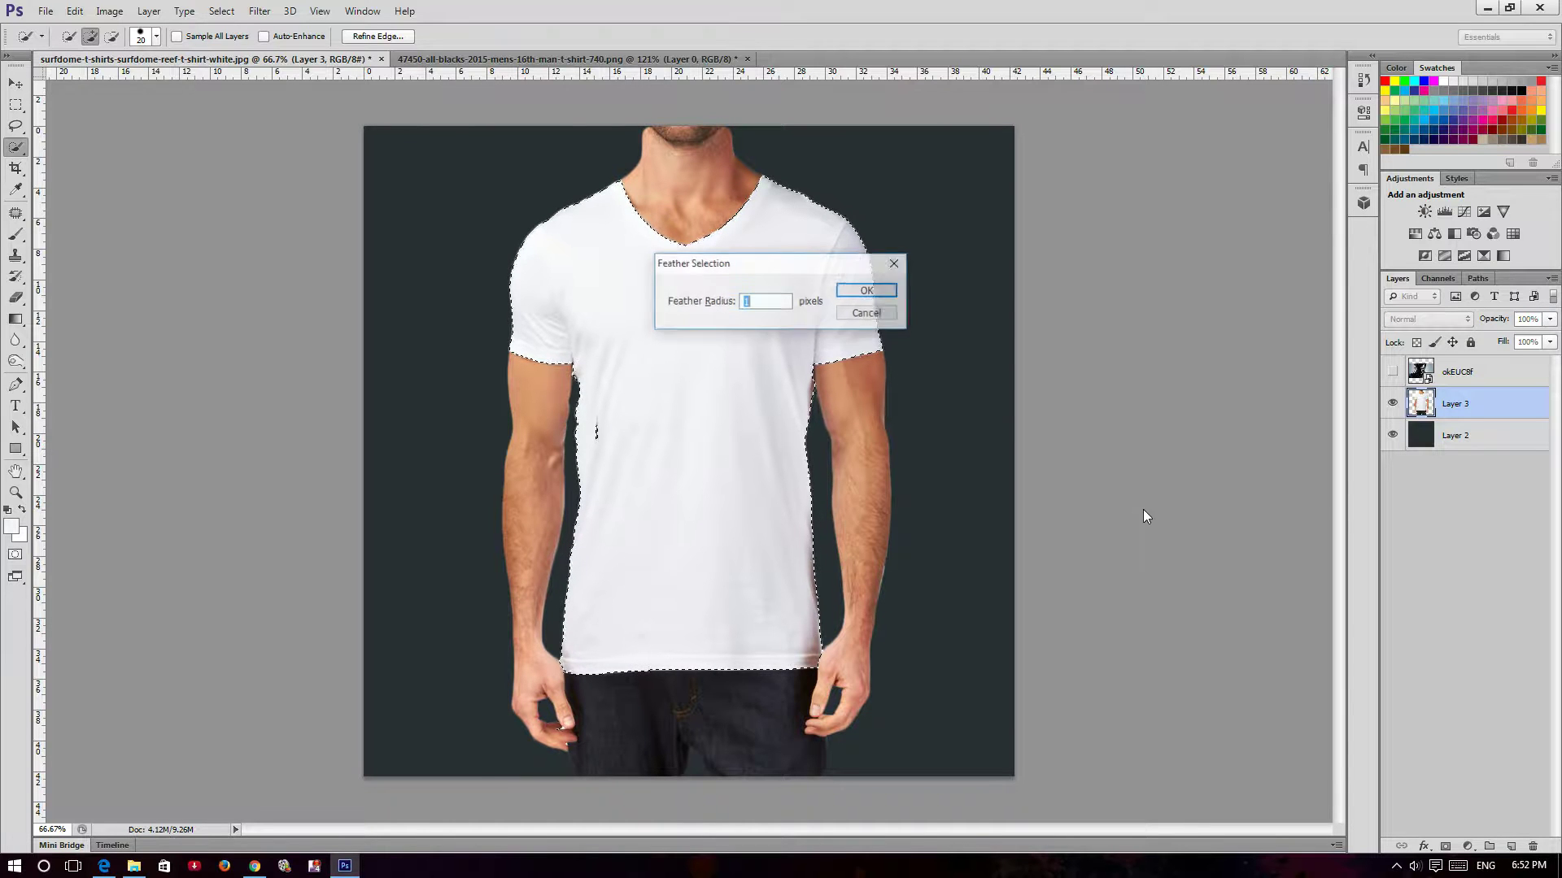
pyautogui.moveTo(760, 269)
pyautogui.mouseDown()
pyautogui.moveTo(1139, 507)
pyautogui.moveTo(1153, 496)
pyautogui.mouseUp()
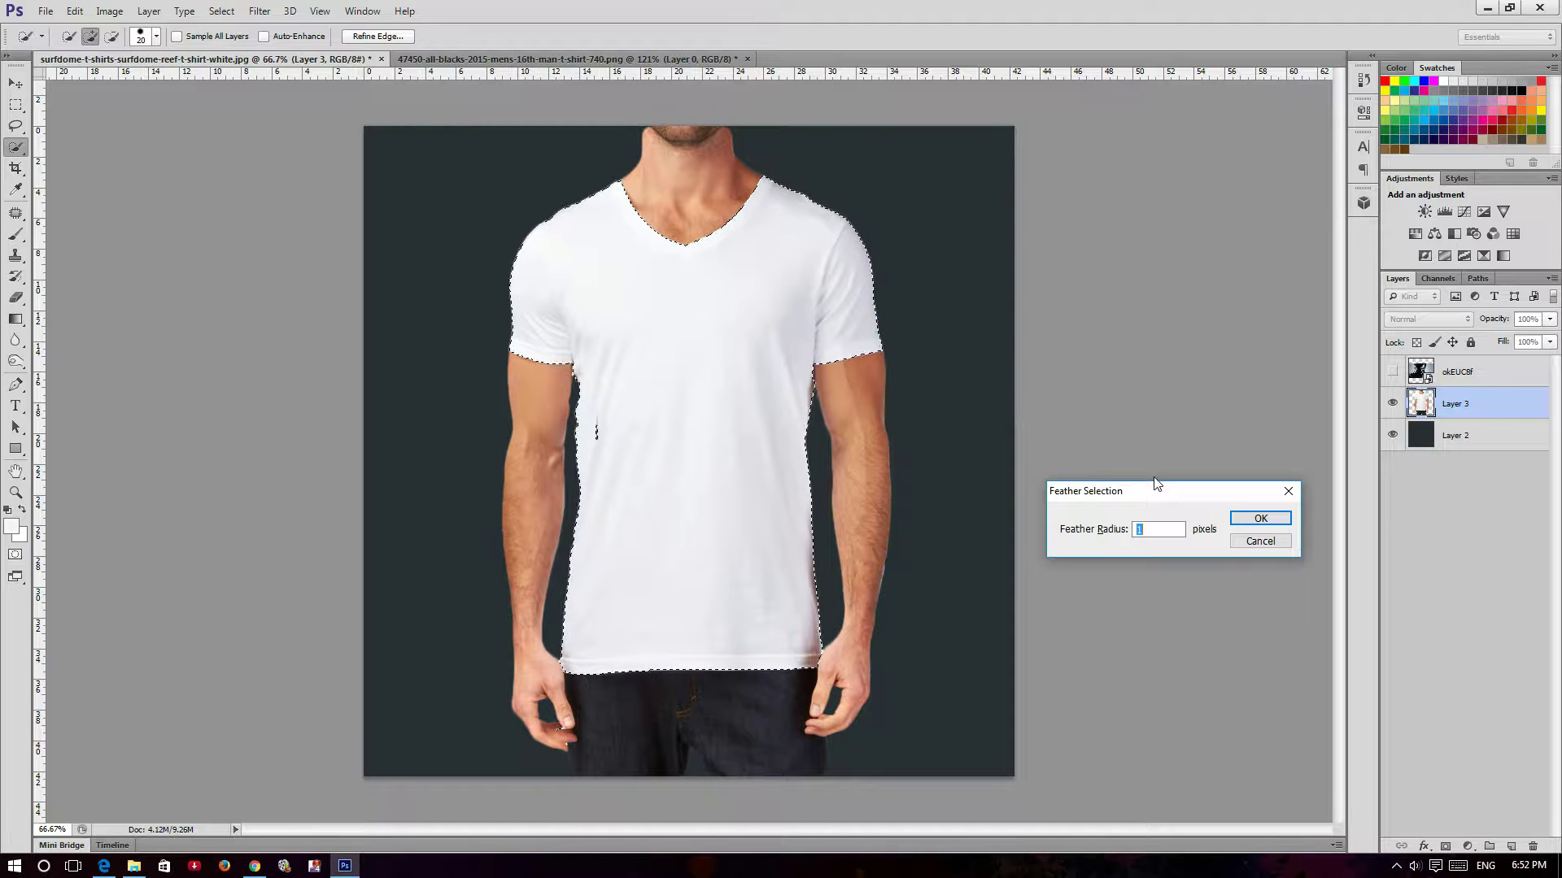
pyautogui.click(1242, 516)
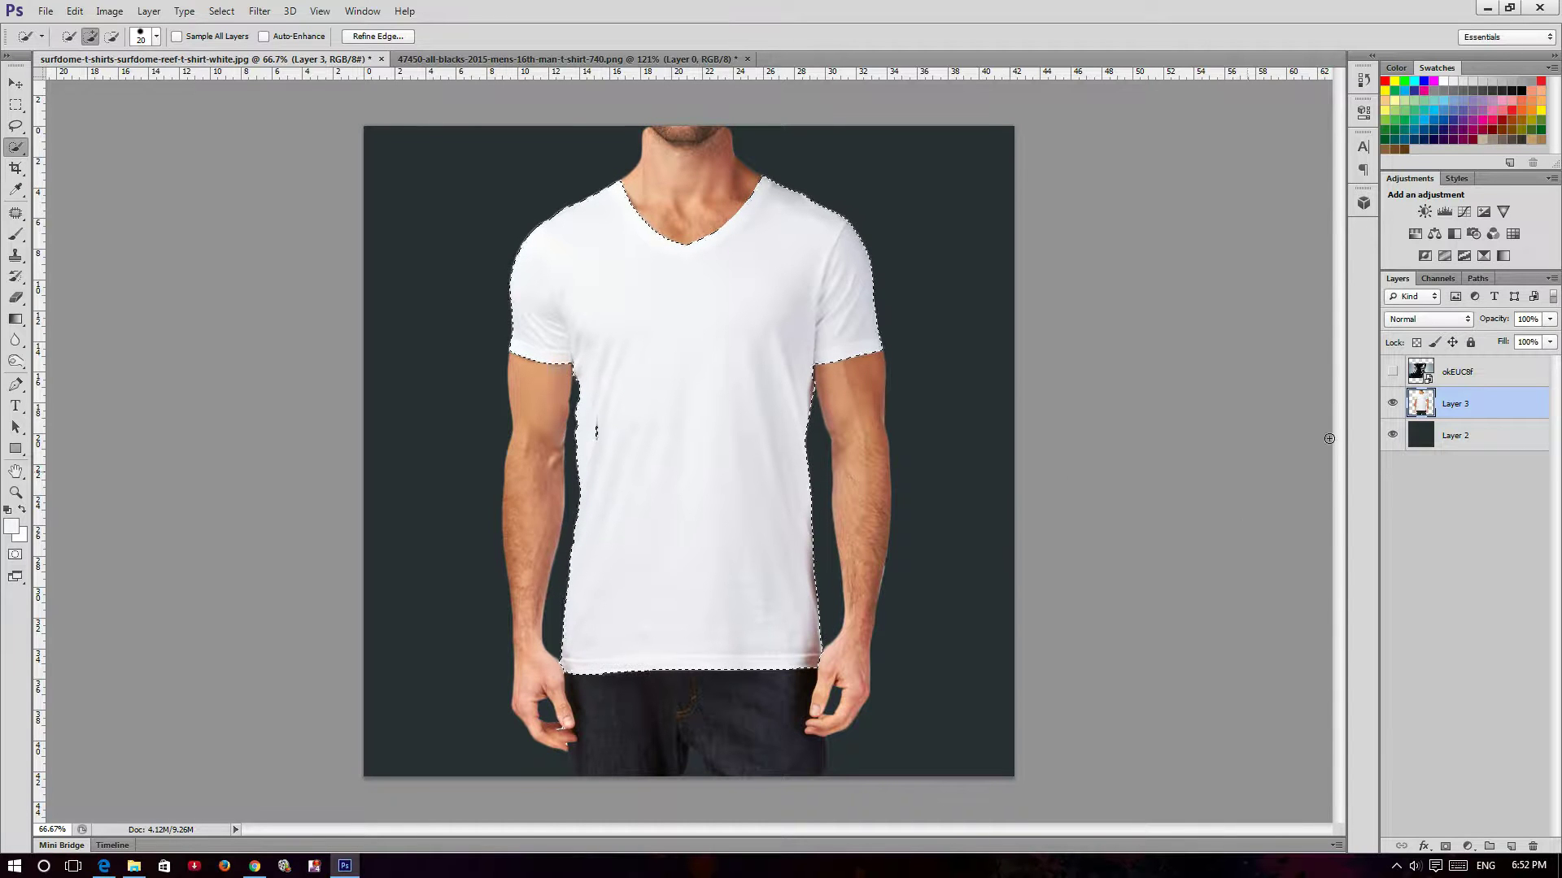
# - Show the okEUC8f layer again and clip it to Layer 3 as a clipping mask
pyautogui.click(1456, 375)
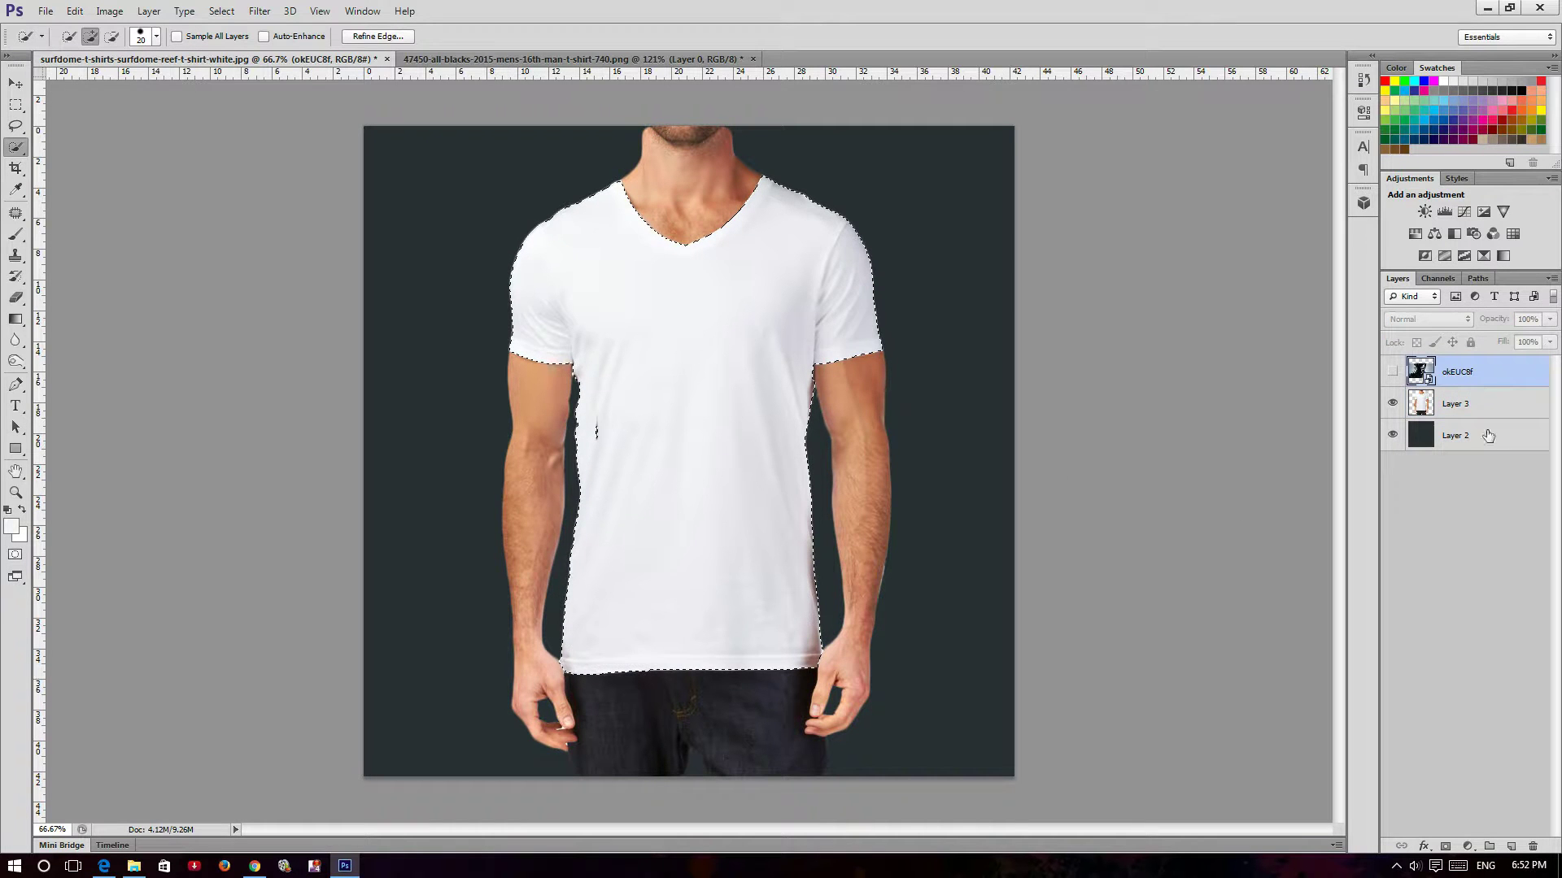
pyautogui.click(1393, 374)
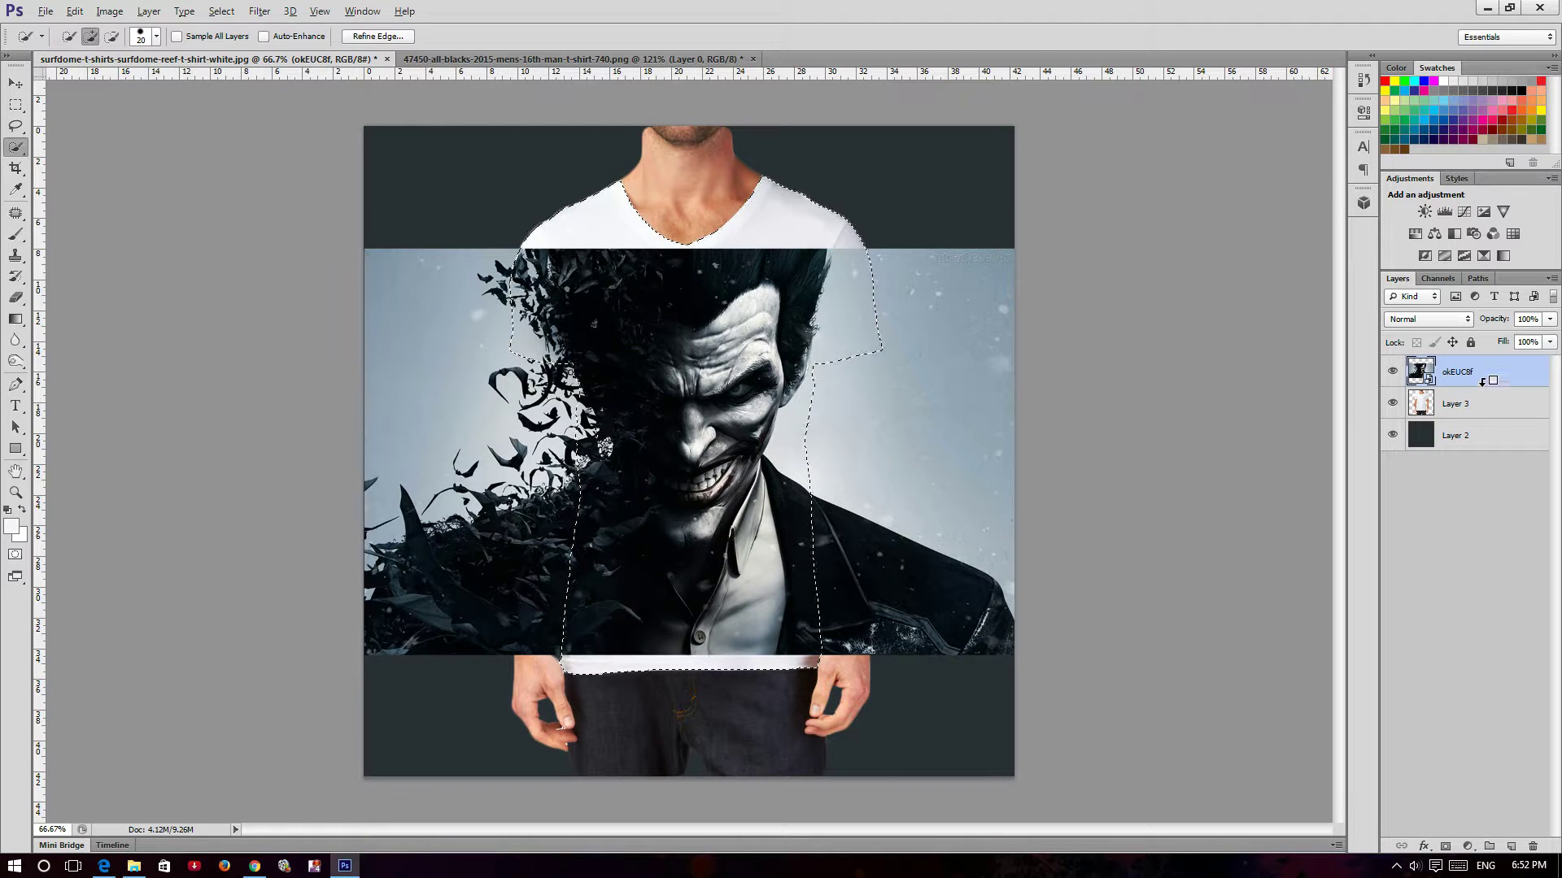
pyautogui.keyDown('alt'); pyautogui.click(1482, 388); pyautogui.keyUp('alt')
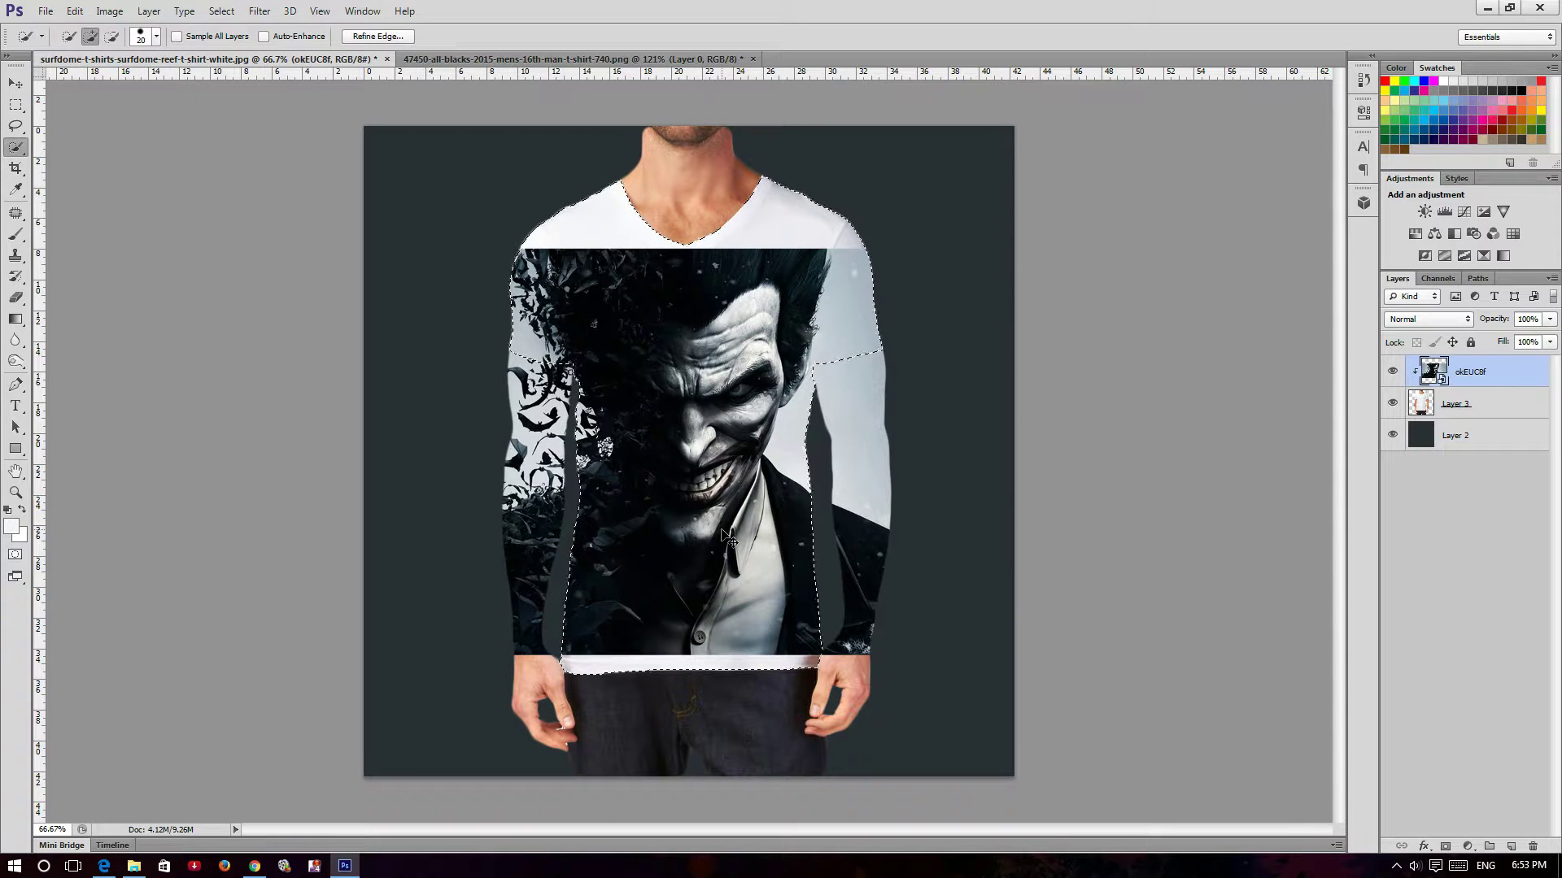
# - Deselect, then free-transform the Joker image larger with its layer at 52% opacity
pyautogui.hotkey('ctrl', 'd')
pyautogui.hotkey('ctrl', 't')
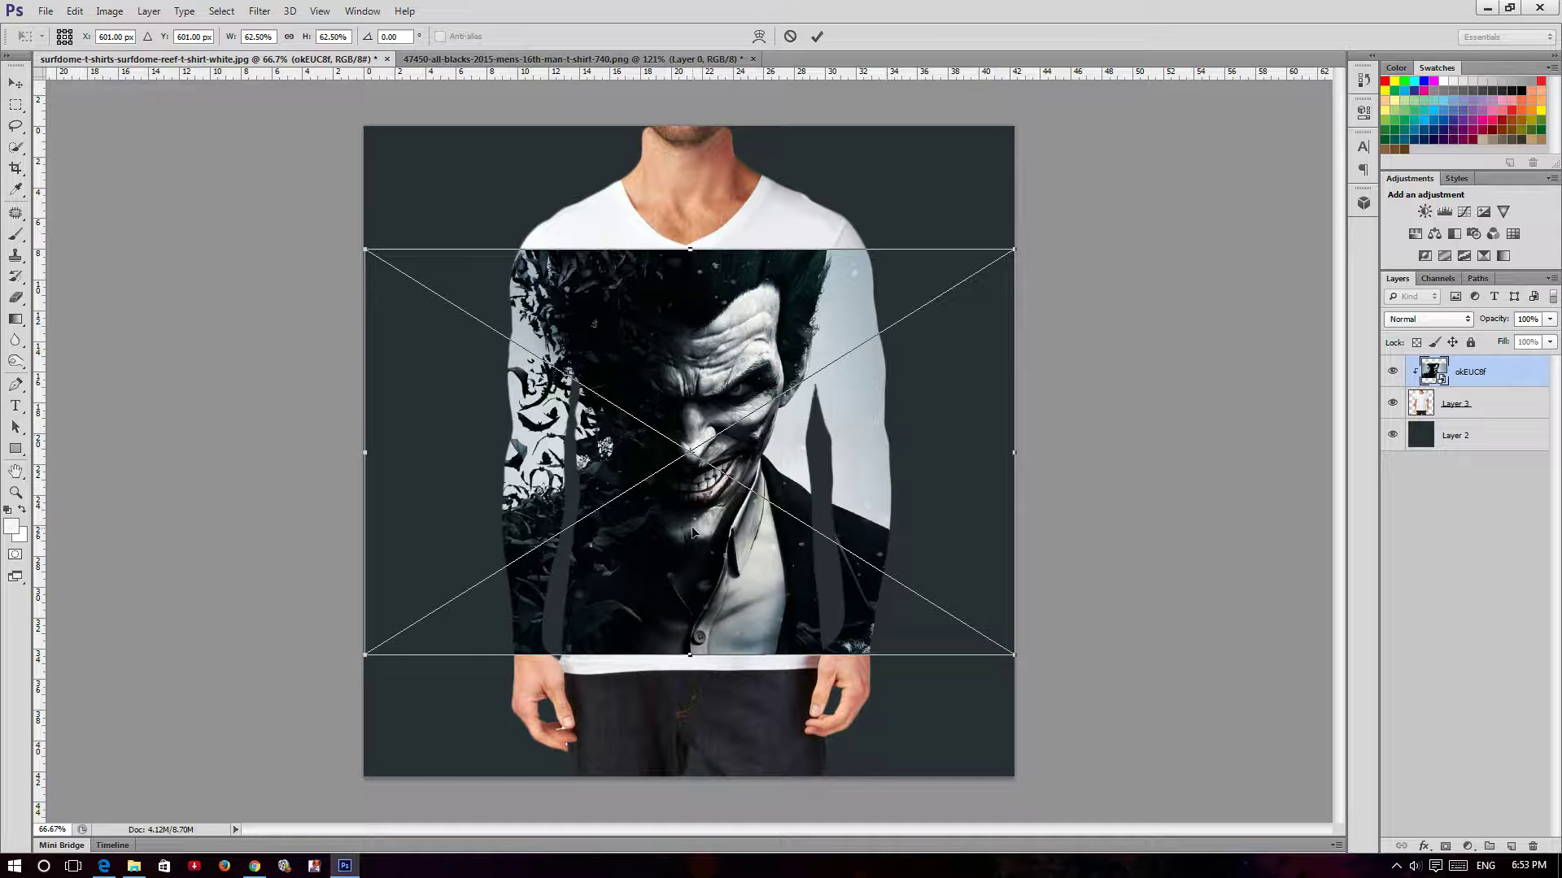
pyautogui.moveTo(356, 658); pyautogui.dragTo(339, 672)
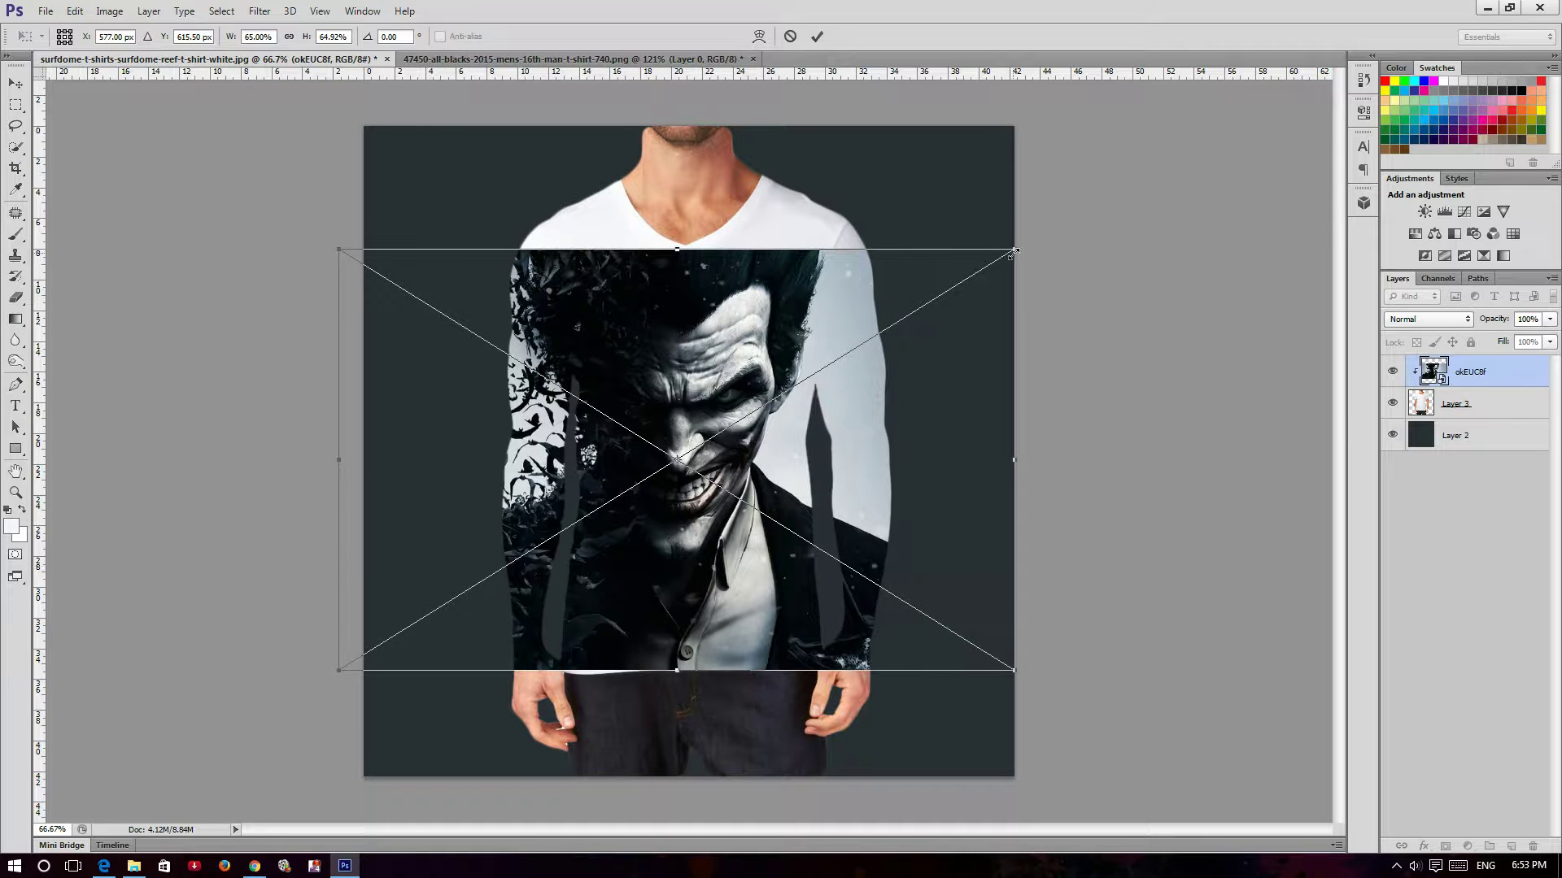
pyautogui.moveTo(1014, 252); pyautogui.dragTo(1047, 228)
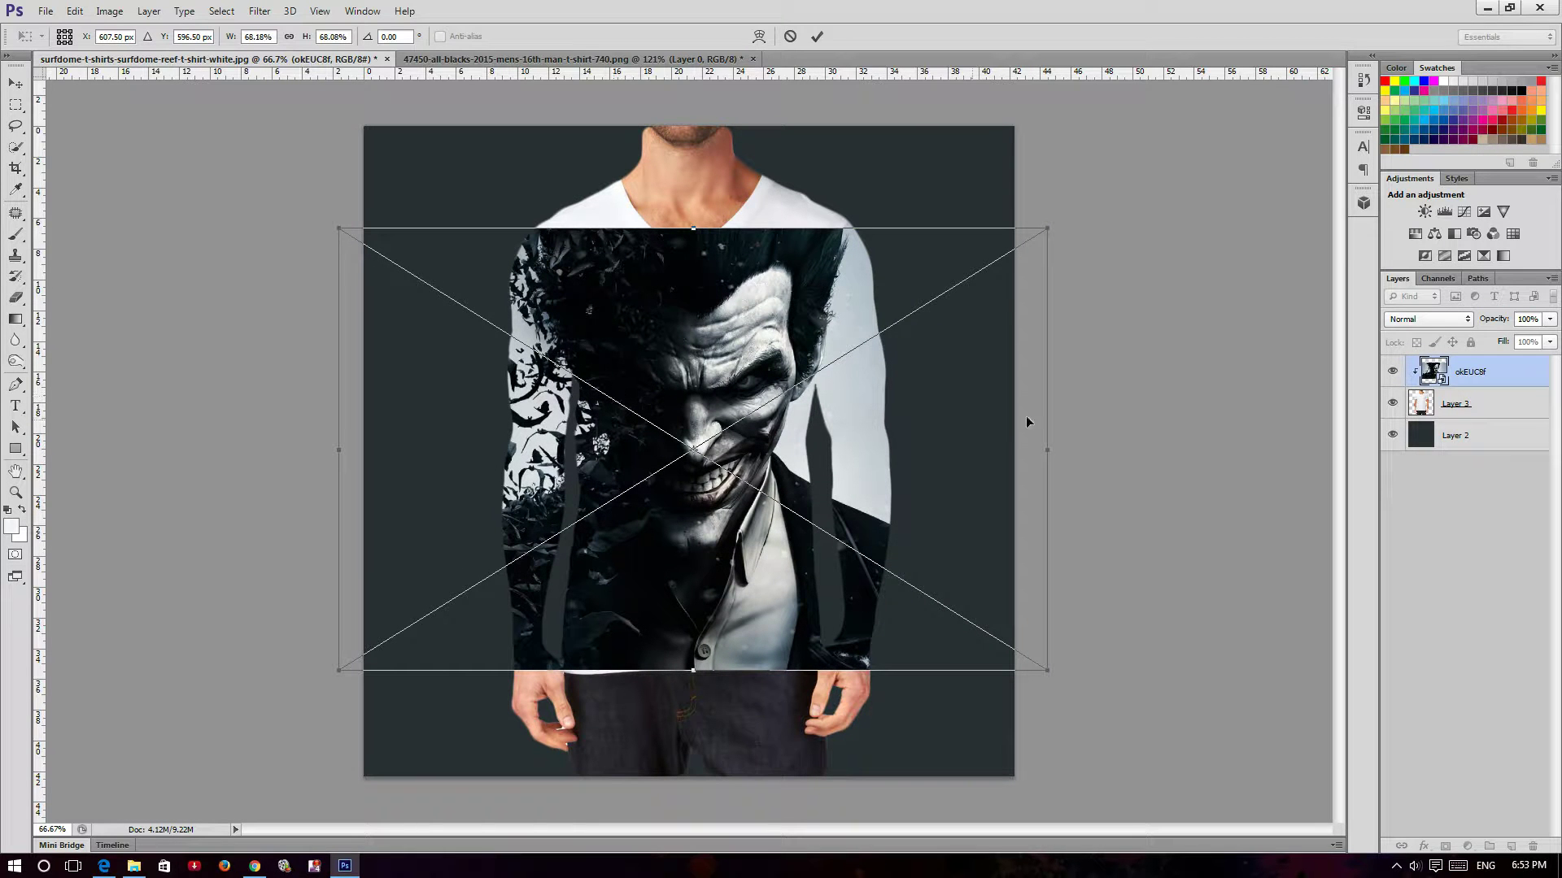
pyautogui.click(1550, 319)
pyautogui.moveTo(1551, 338); pyautogui.dragTo(1509, 337)
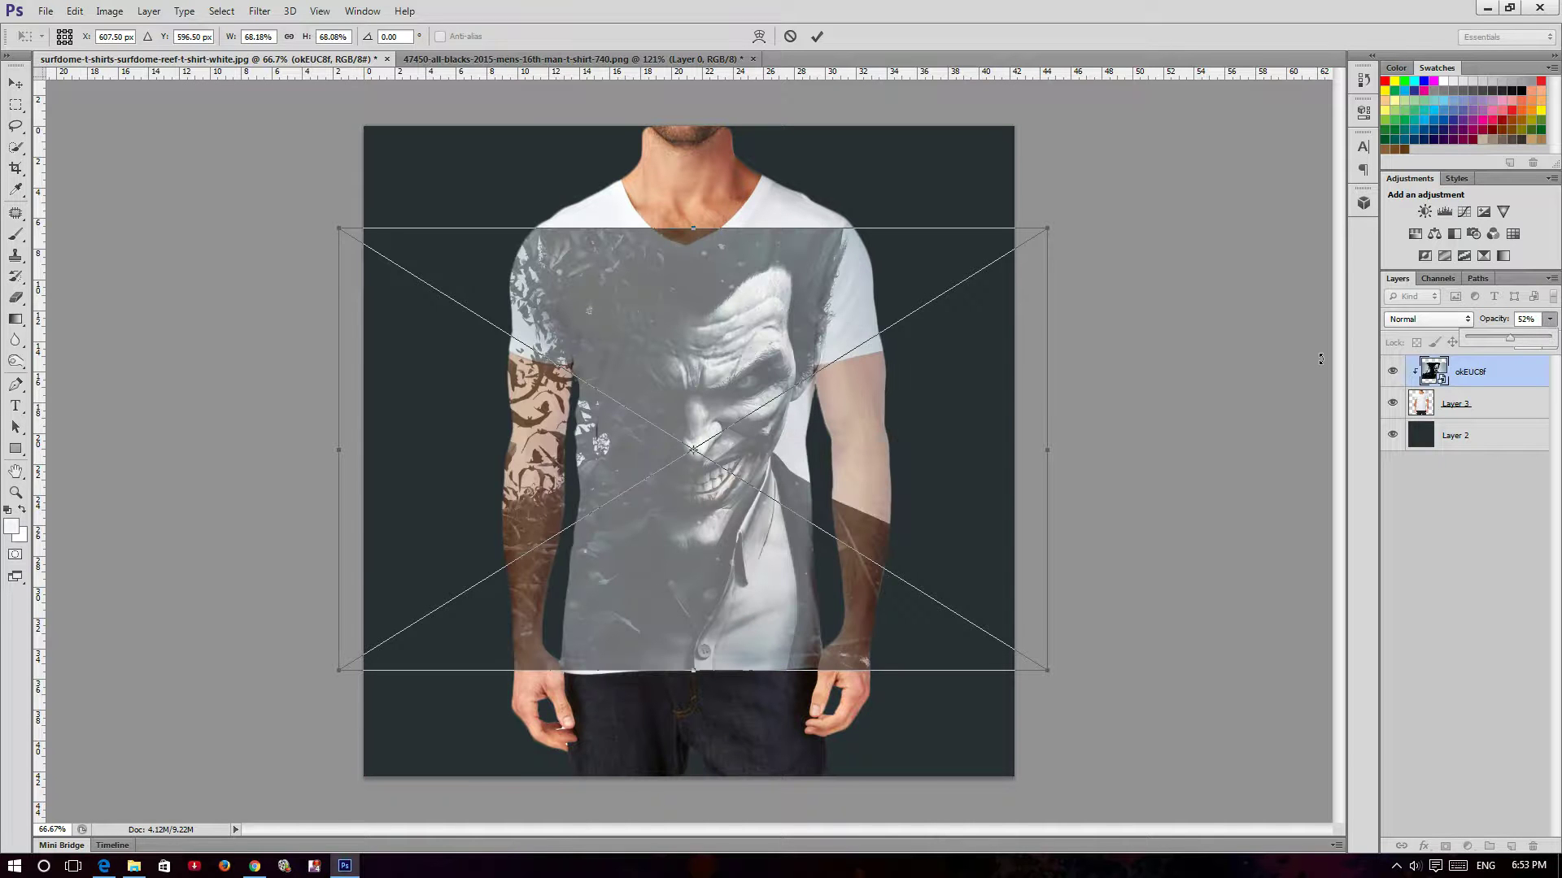
pyautogui.click(1320, 359)
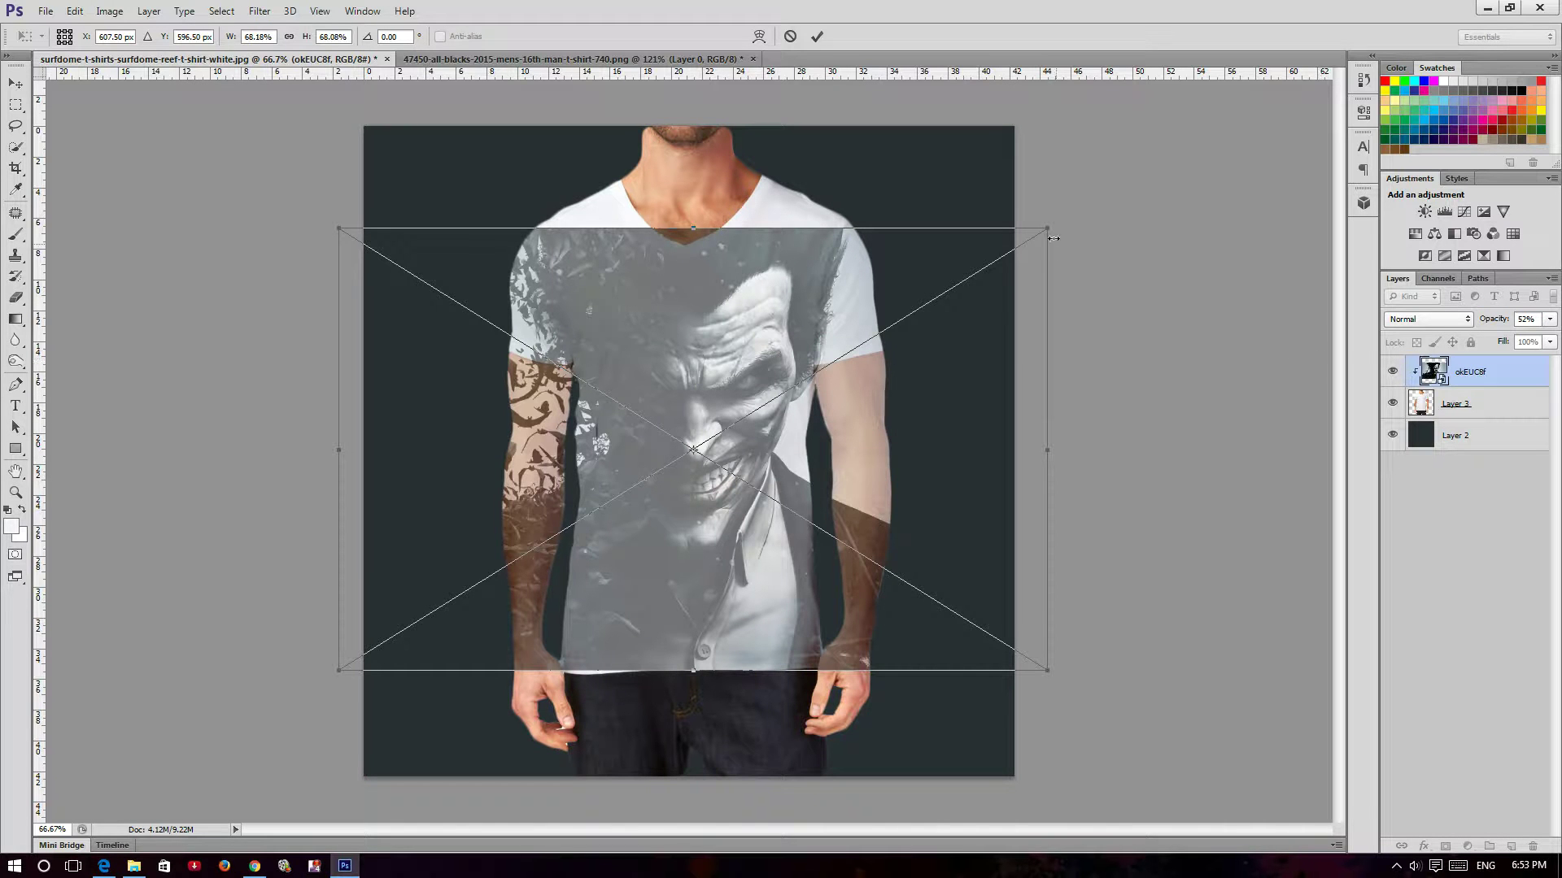
# - Stretch the Joker image from collar to past the hem, commit, and restore 100% opacity
pyautogui.moveTo(1050, 229); pyautogui.dragTo(1134, 174)
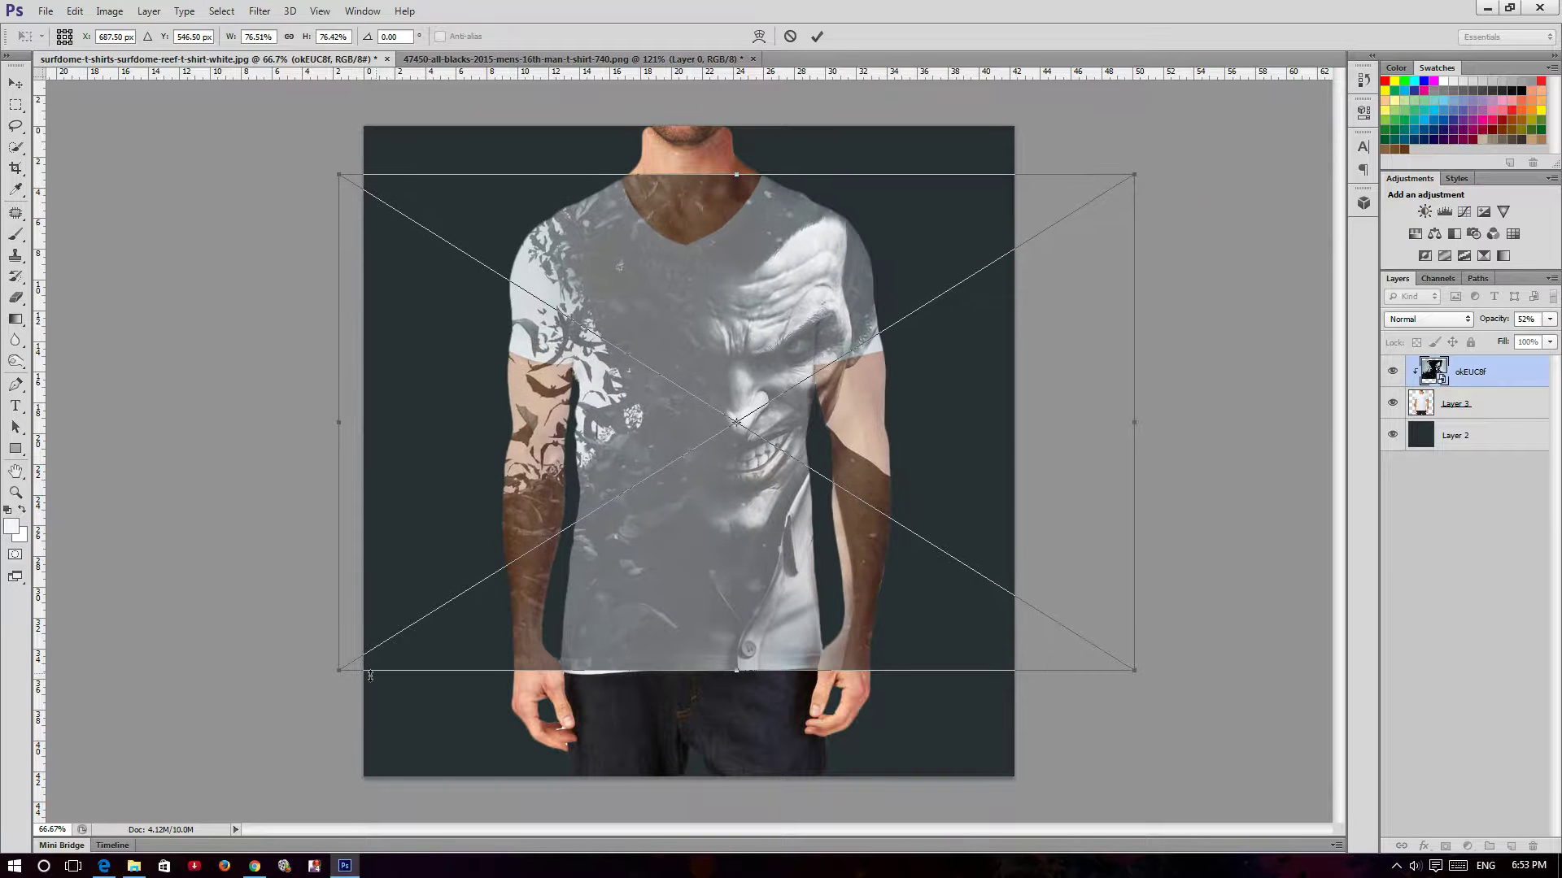
pyautogui.moveTo(333, 675); pyautogui.dragTo(256, 706)
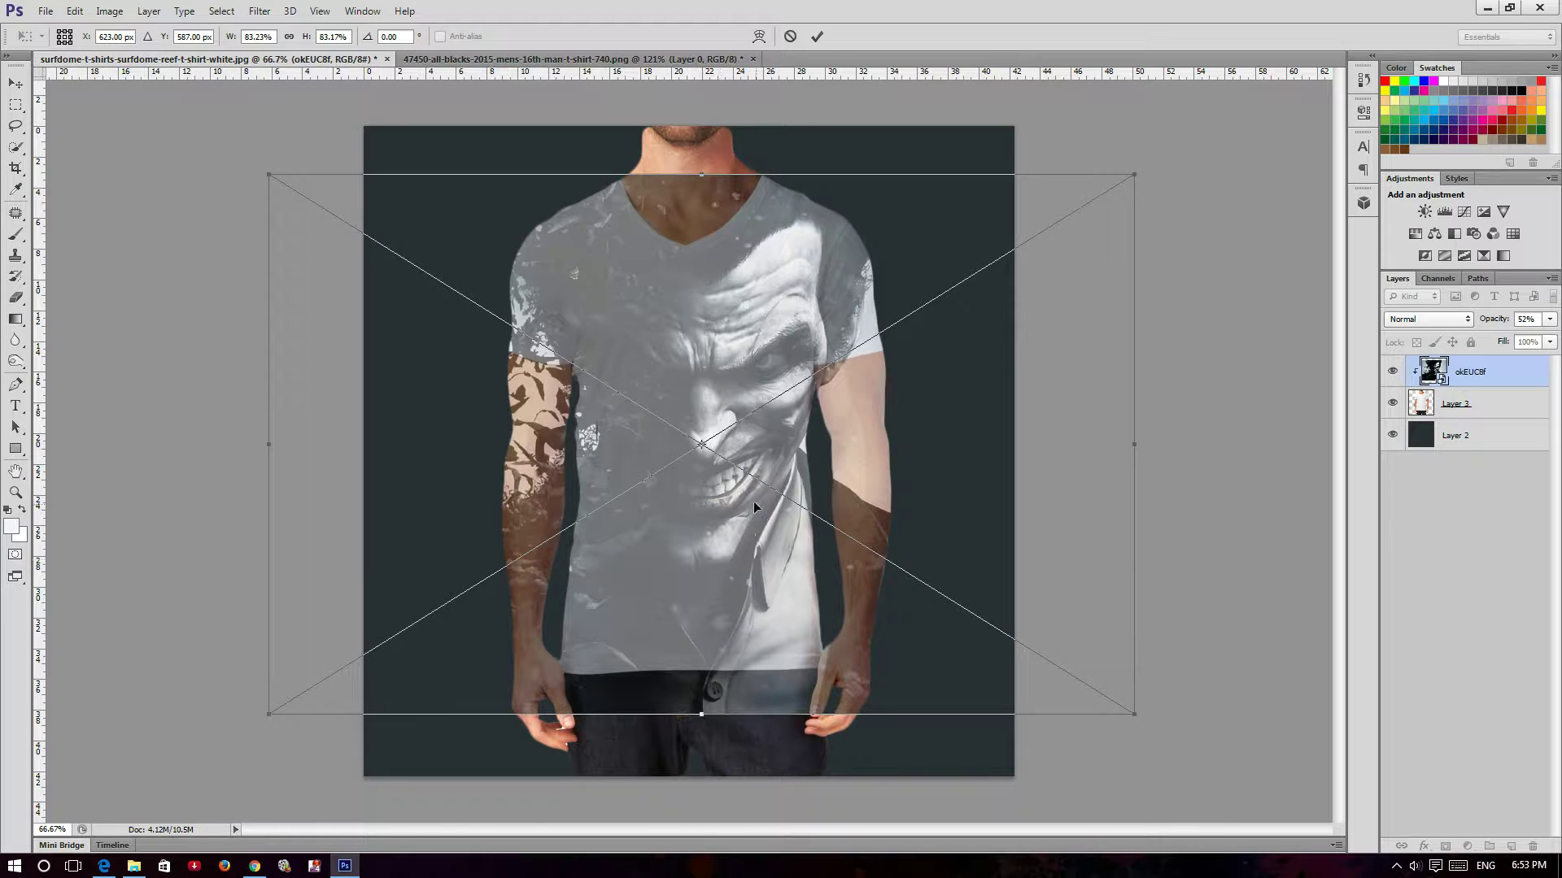
pyautogui.click(817, 36)
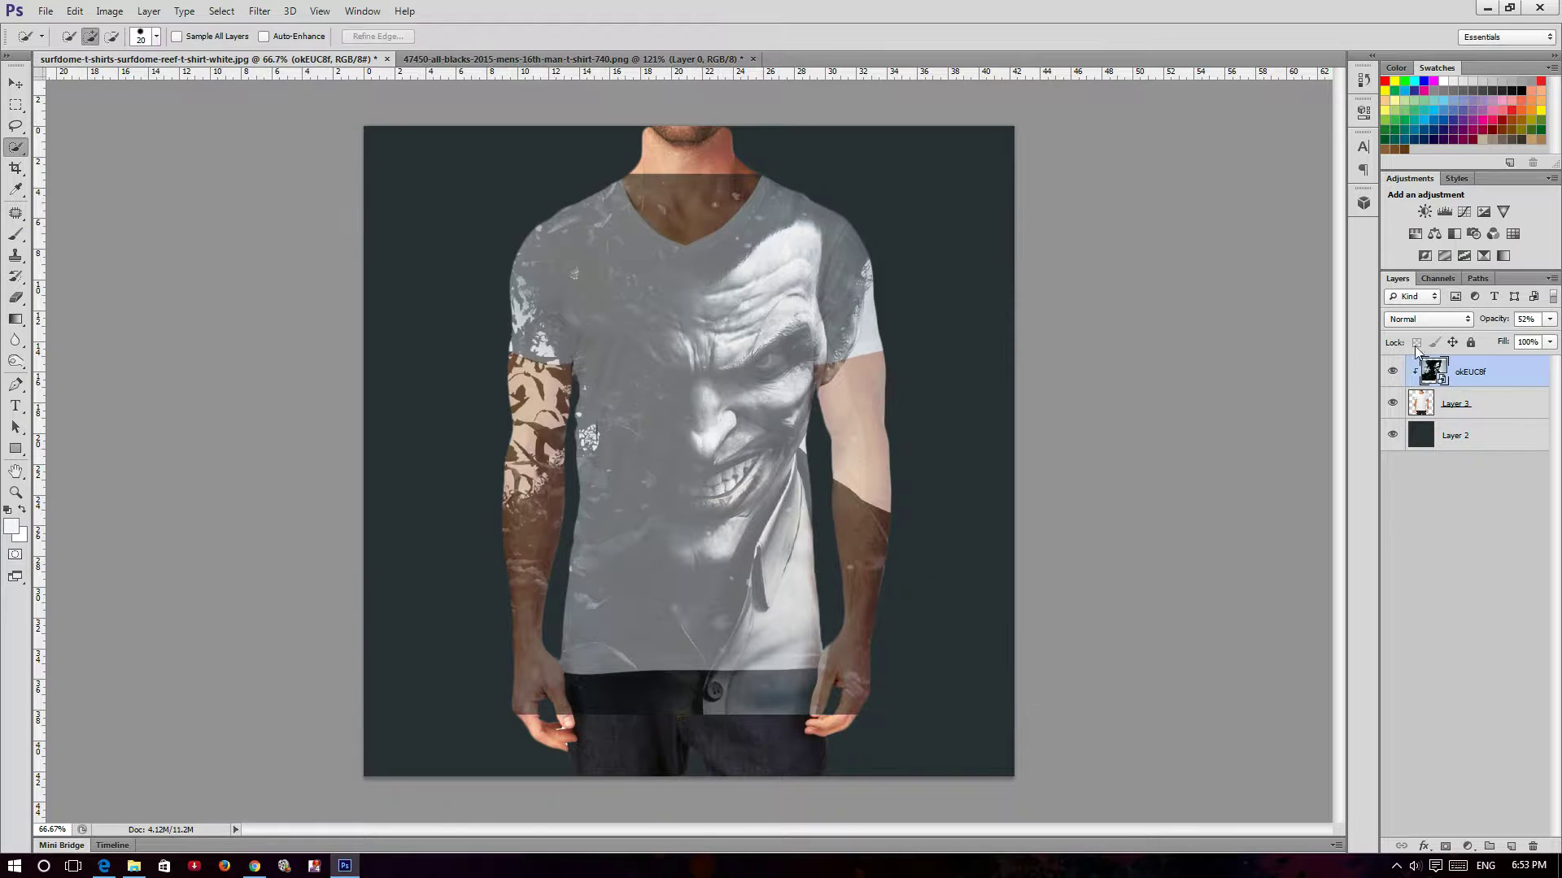
pyautogui.click(1550, 319)
pyautogui.moveTo(1532, 339); pyautogui.dragTo(1553, 338)
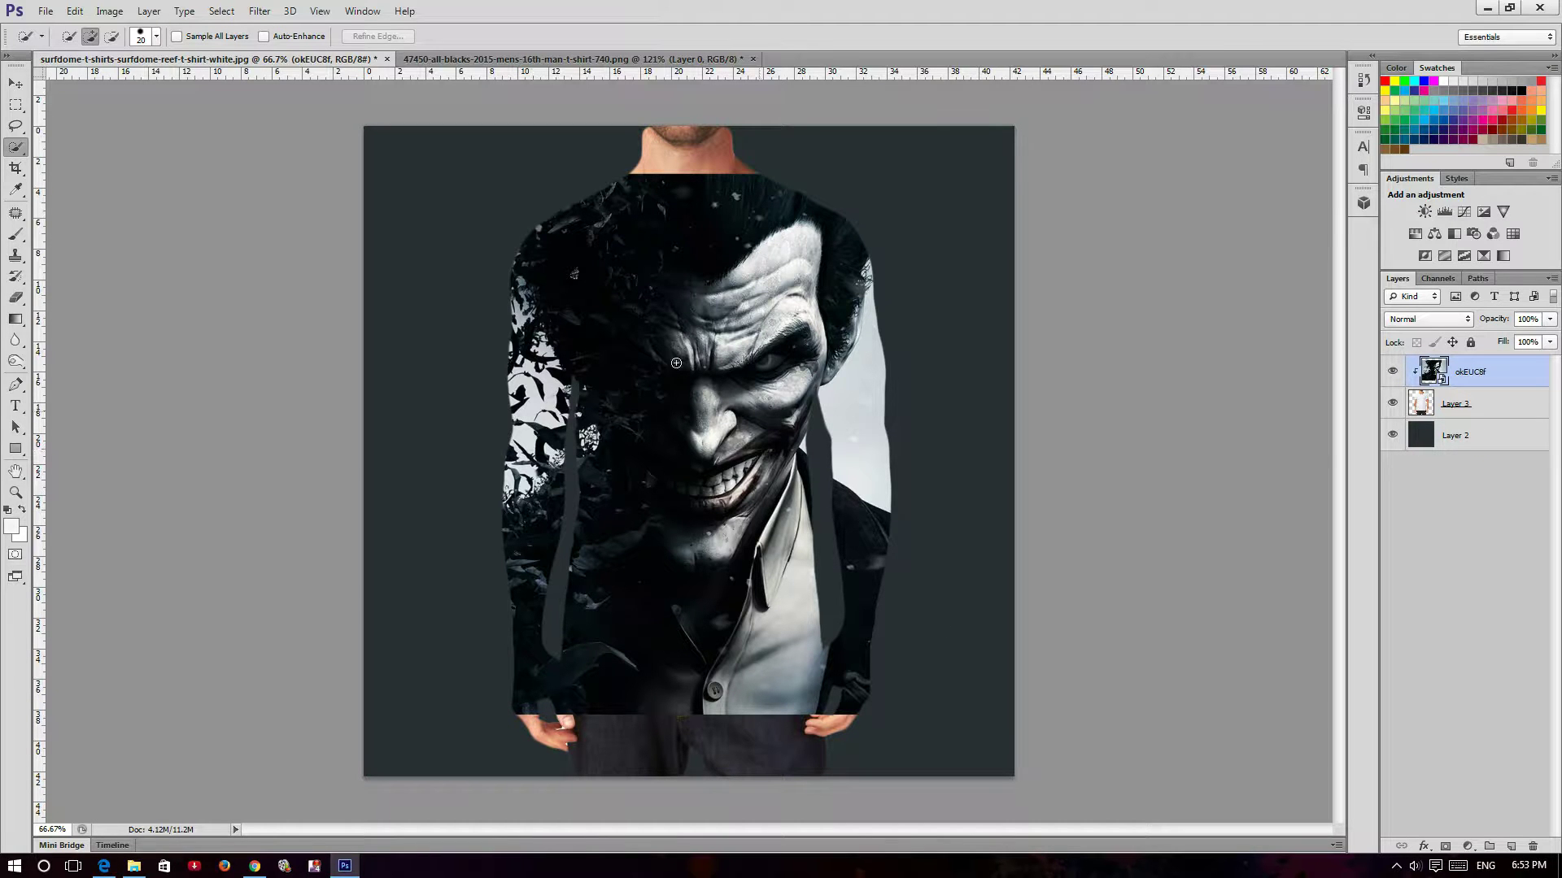
pyautogui.click(15, 297)
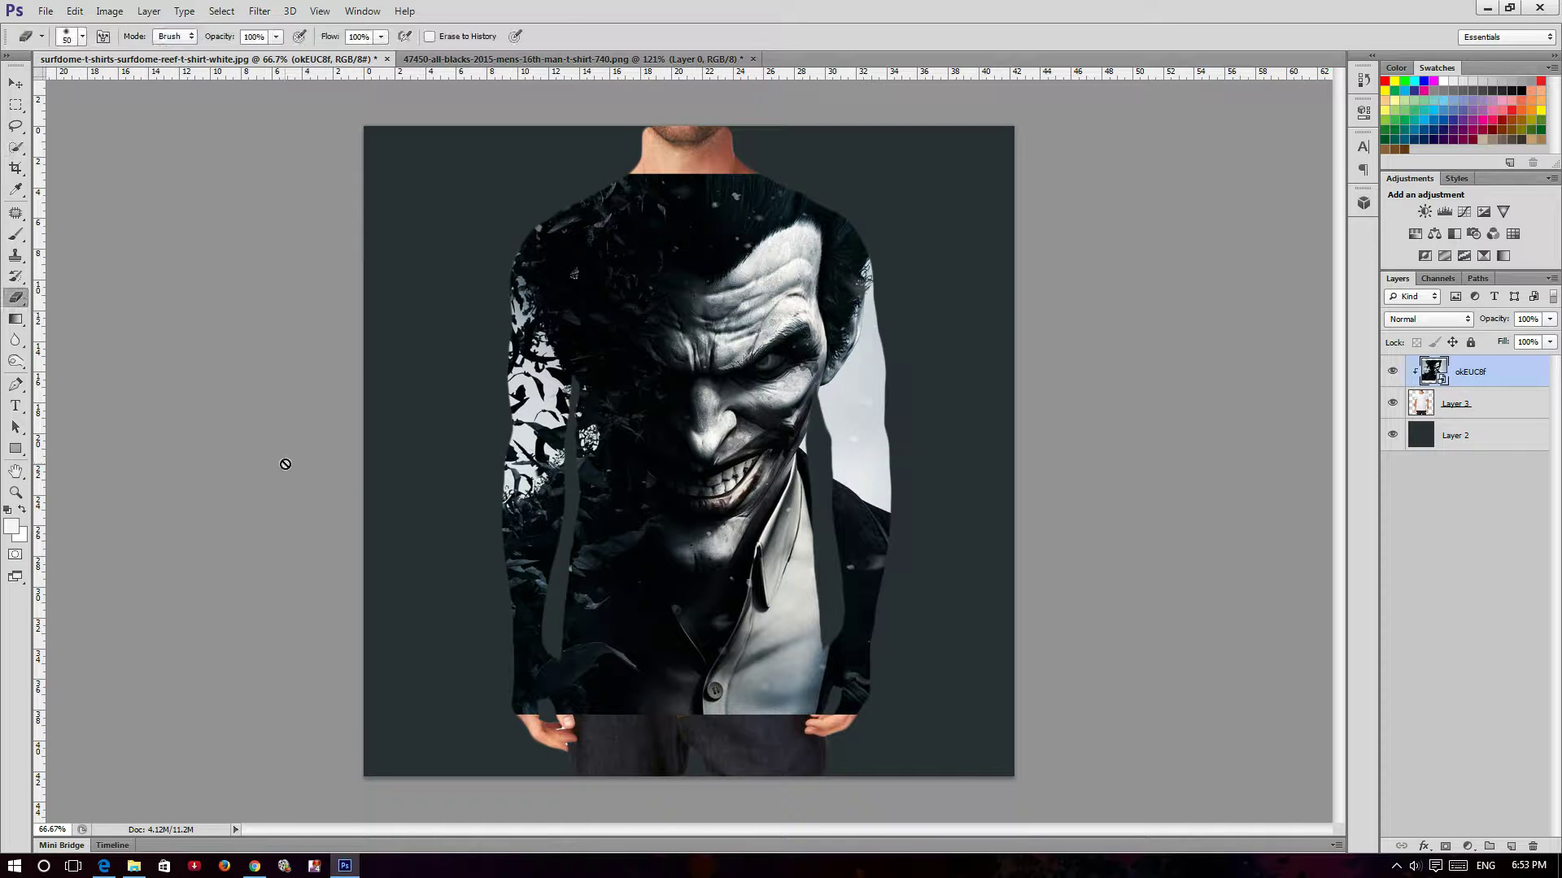
# - Add a layer mask and paint black with a size-125 brush over the sleeve and upper arm
pyautogui.click(1447, 846)
pyautogui.click(15, 234)
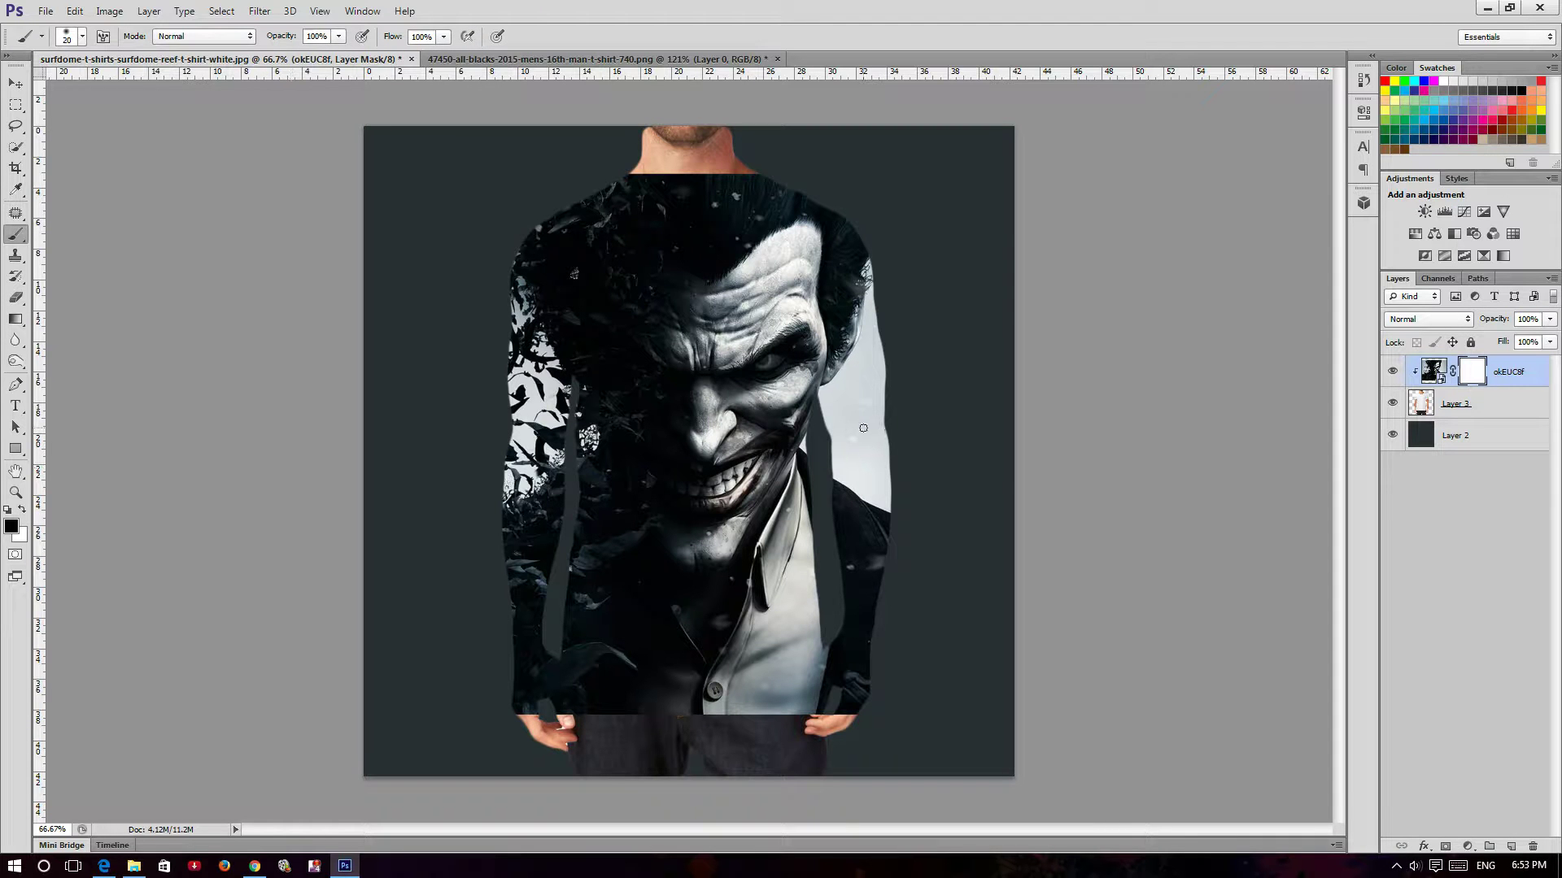
pyautogui.press(']')
pyautogui.moveTo(863, 443)
pyautogui.mouseDown()
pyautogui.moveTo(842, 726)
pyautogui.moveTo(518, 701)
pyautogui.moveTo(525, 398)
pyautogui.moveTo(525, 421)
pyautogui.mouseUp()
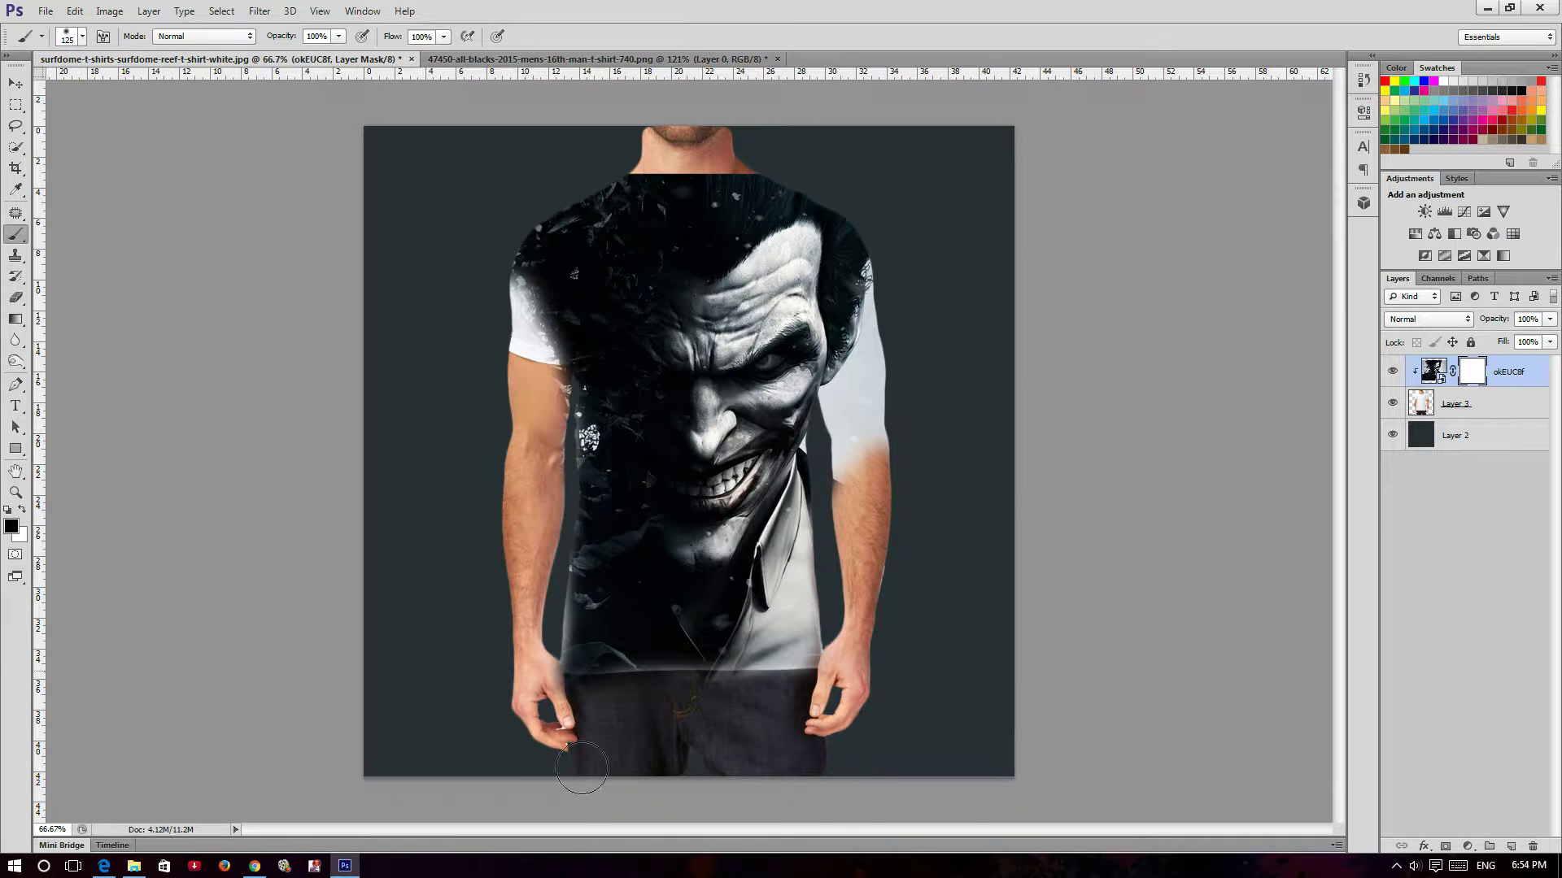
pyautogui.moveTo(861, 496)
pyautogui.mouseDown()
pyautogui.moveTo(865, 210)
pyautogui.moveTo(692, 204)
pyautogui.moveTo(512, 241)
pyautogui.mouseUp()
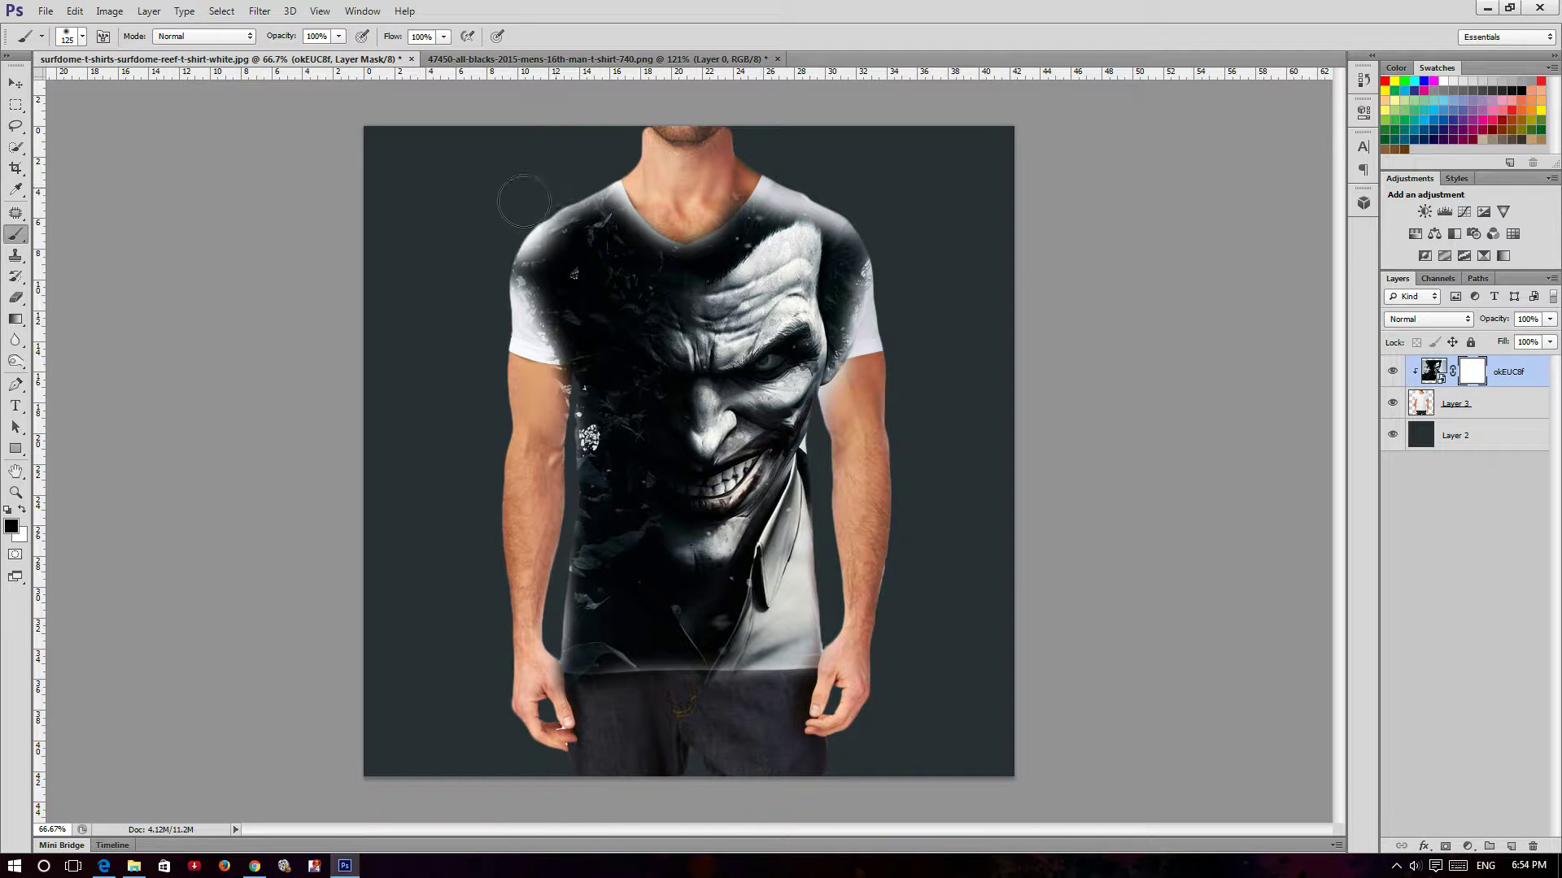
# - Mask the print off the left shoulder, right upper arm and right sleeve
pyautogui.moveTo(512, 241); pyautogui.dragTo(605, 407)
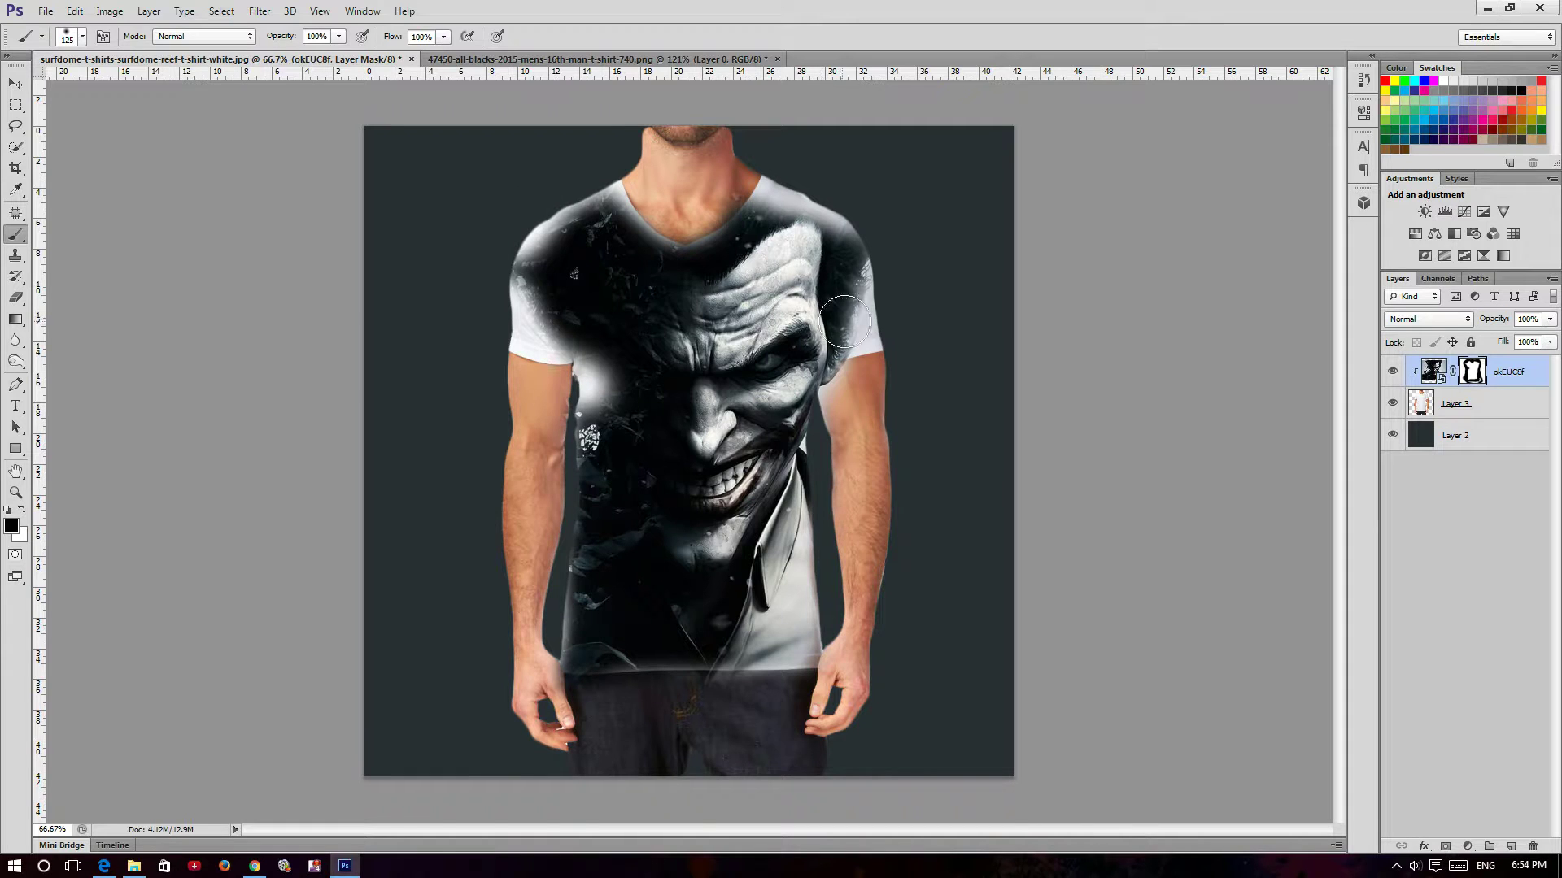
pyautogui.moveTo(823, 350)
pyautogui.mouseDown()
pyautogui.moveTo(845, 386)
pyautogui.moveTo(847, 680)
pyautogui.mouseUp()
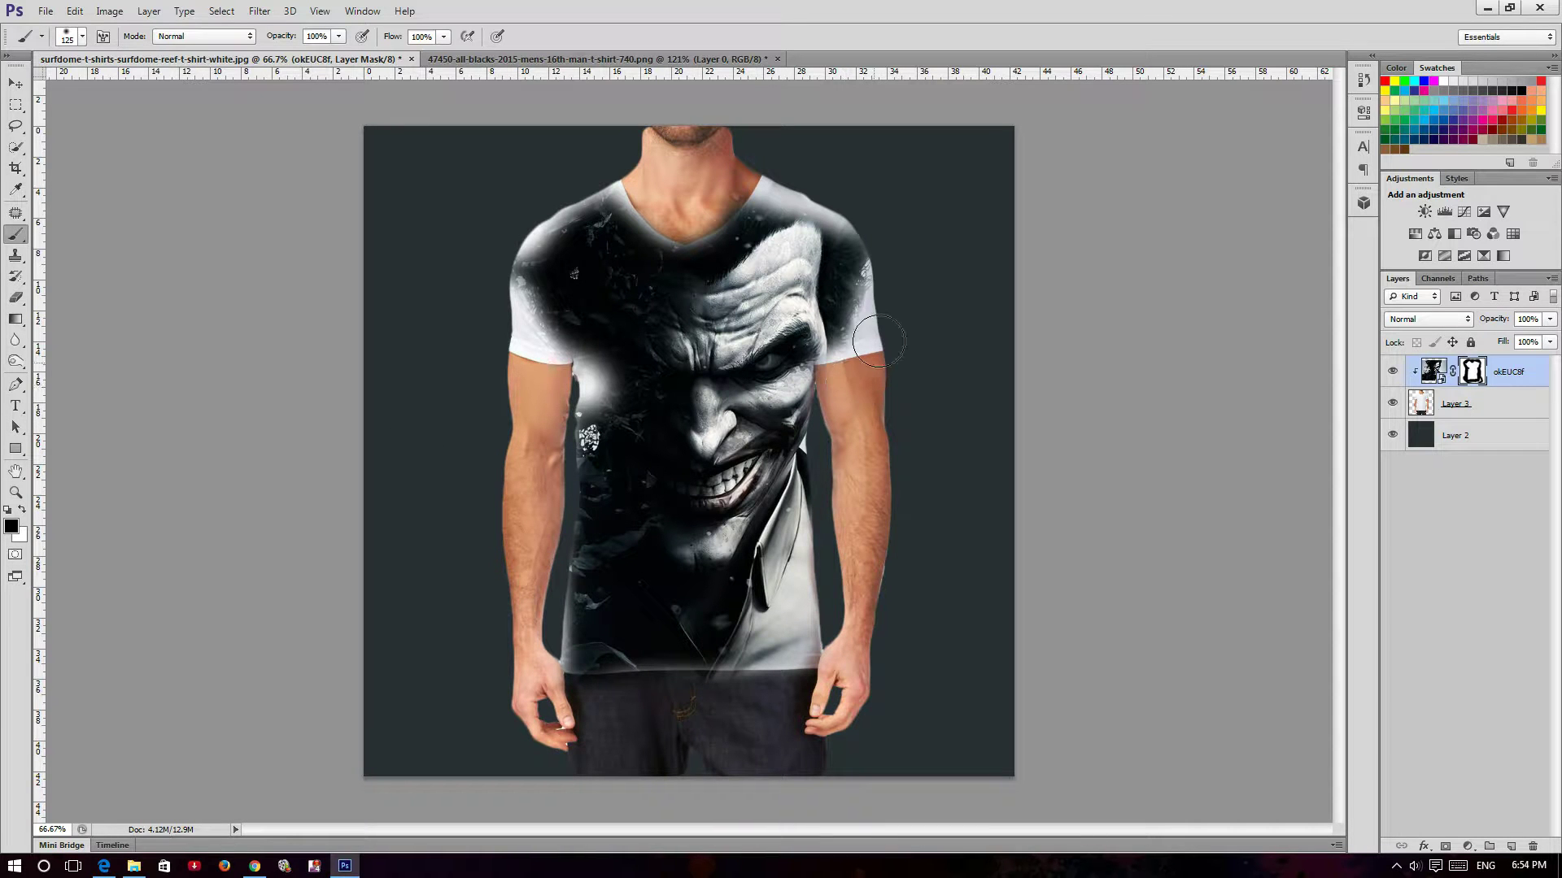
pyautogui.moveTo(889, 251)
pyautogui.mouseDown()
pyautogui.moveTo(854, 276)
pyautogui.moveTo(846, 325)
pyautogui.moveTo(840, 236)
pyautogui.moveTo(785, 190)
pyautogui.moveTo(598, 204)
pyautogui.moveTo(606, 192)
pyautogui.moveTo(569, 207)
pyautogui.moveTo(509, 296)
pyautogui.moveTo(517, 357)
pyautogui.mouseUp()
pyautogui.press('[')
pyautogui.press('[')
pyautogui.press('[')
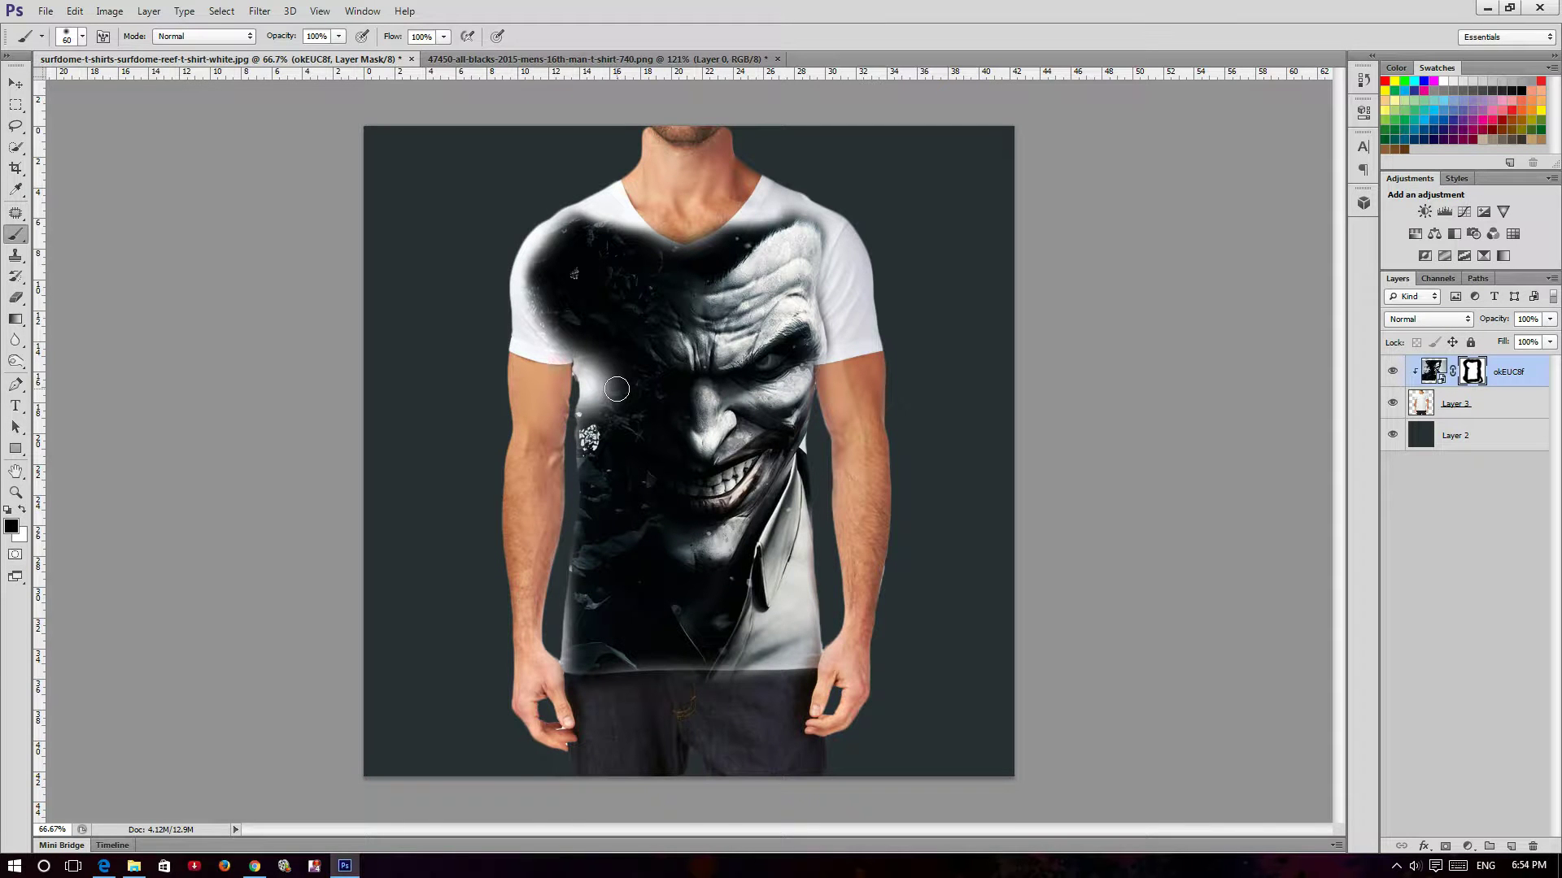
# - Restore the print over the left chest, then mask it off the neckline and left shoulder with a larger black brush
pyautogui.press('x')
pyautogui.press('x')
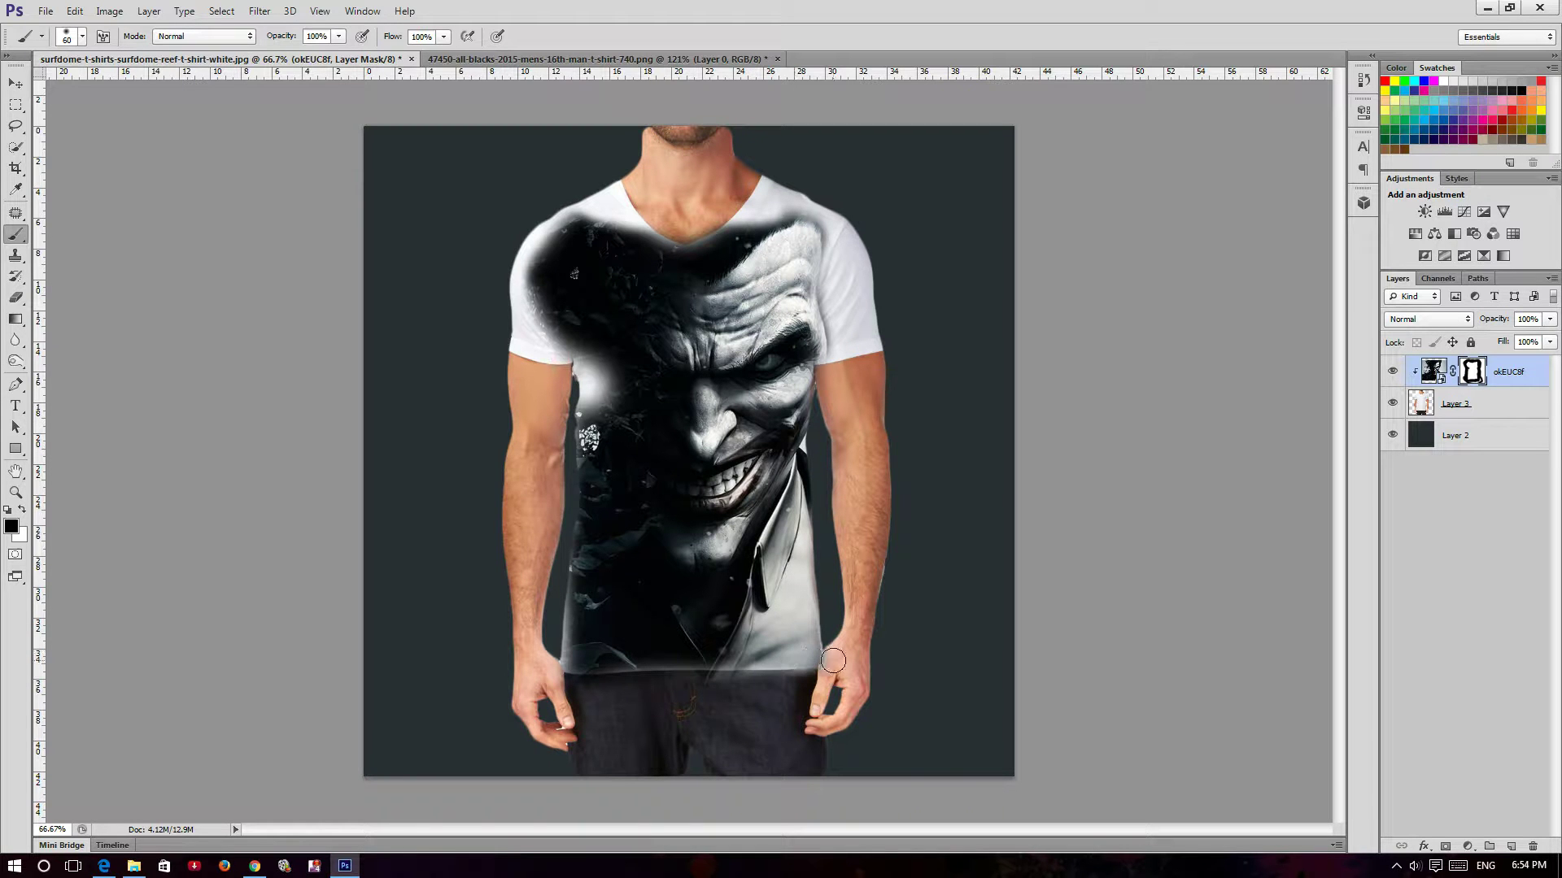
pyautogui.press('x')
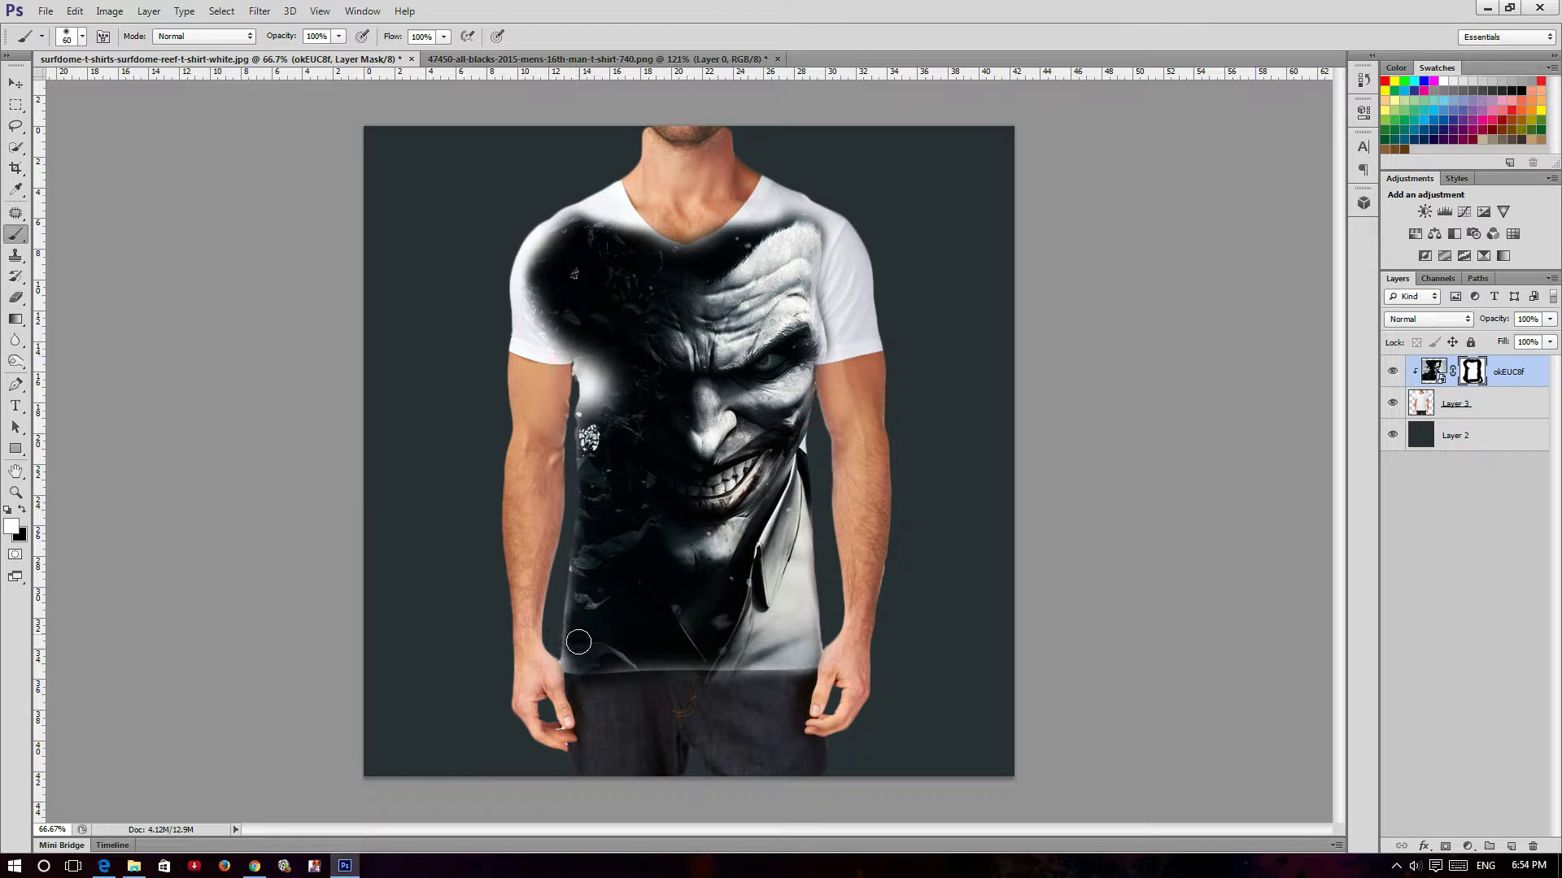
pyautogui.moveTo(580, 614); pyautogui.dragTo(582, 600)
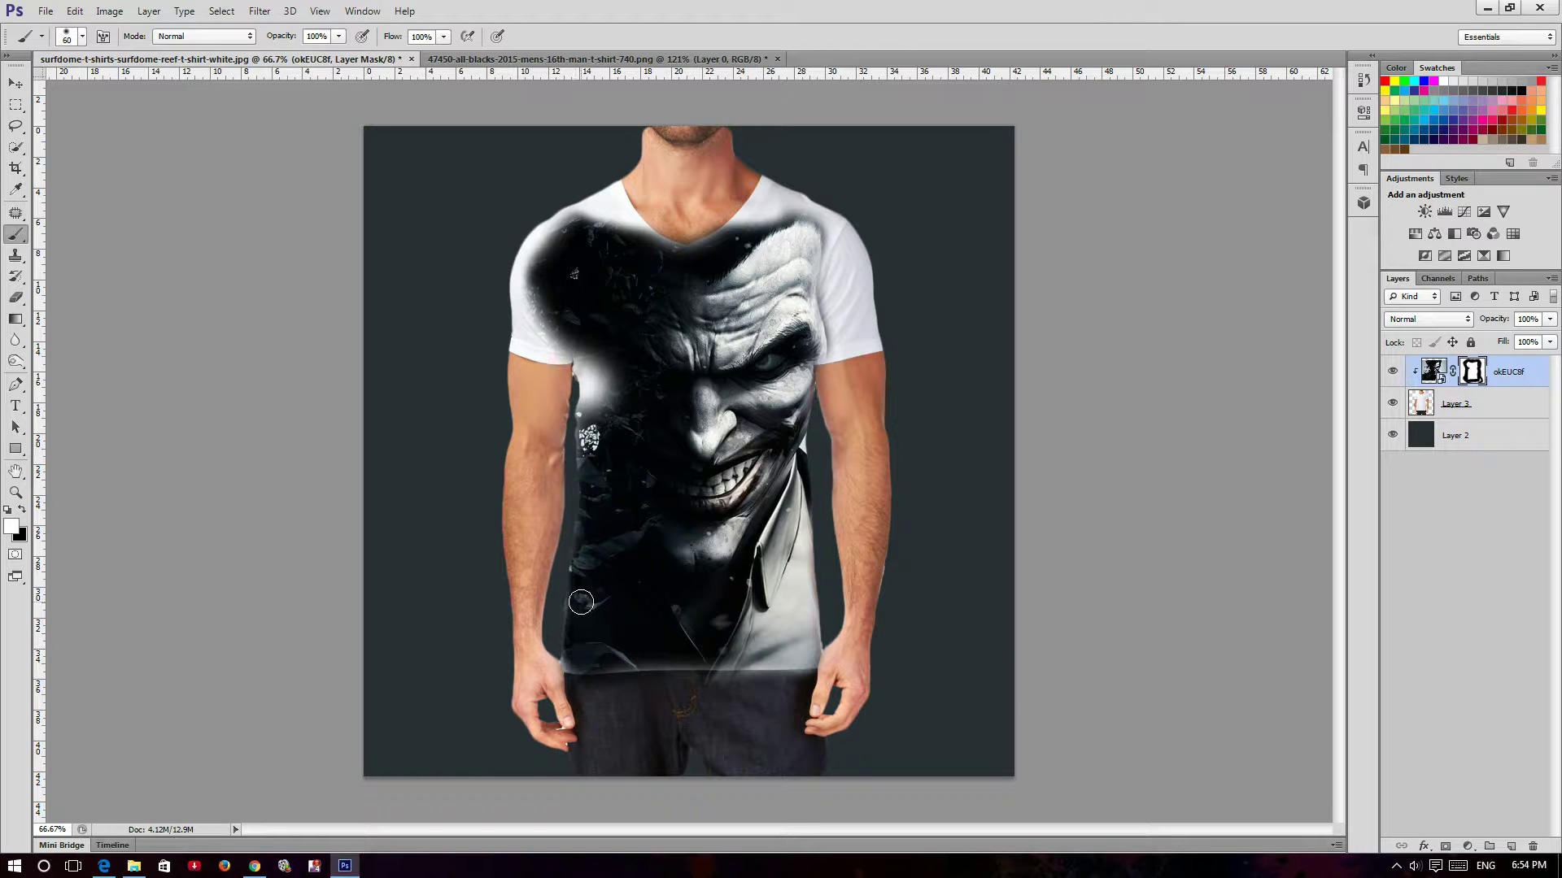
pyautogui.moveTo(590, 405); pyautogui.dragTo(585, 334)
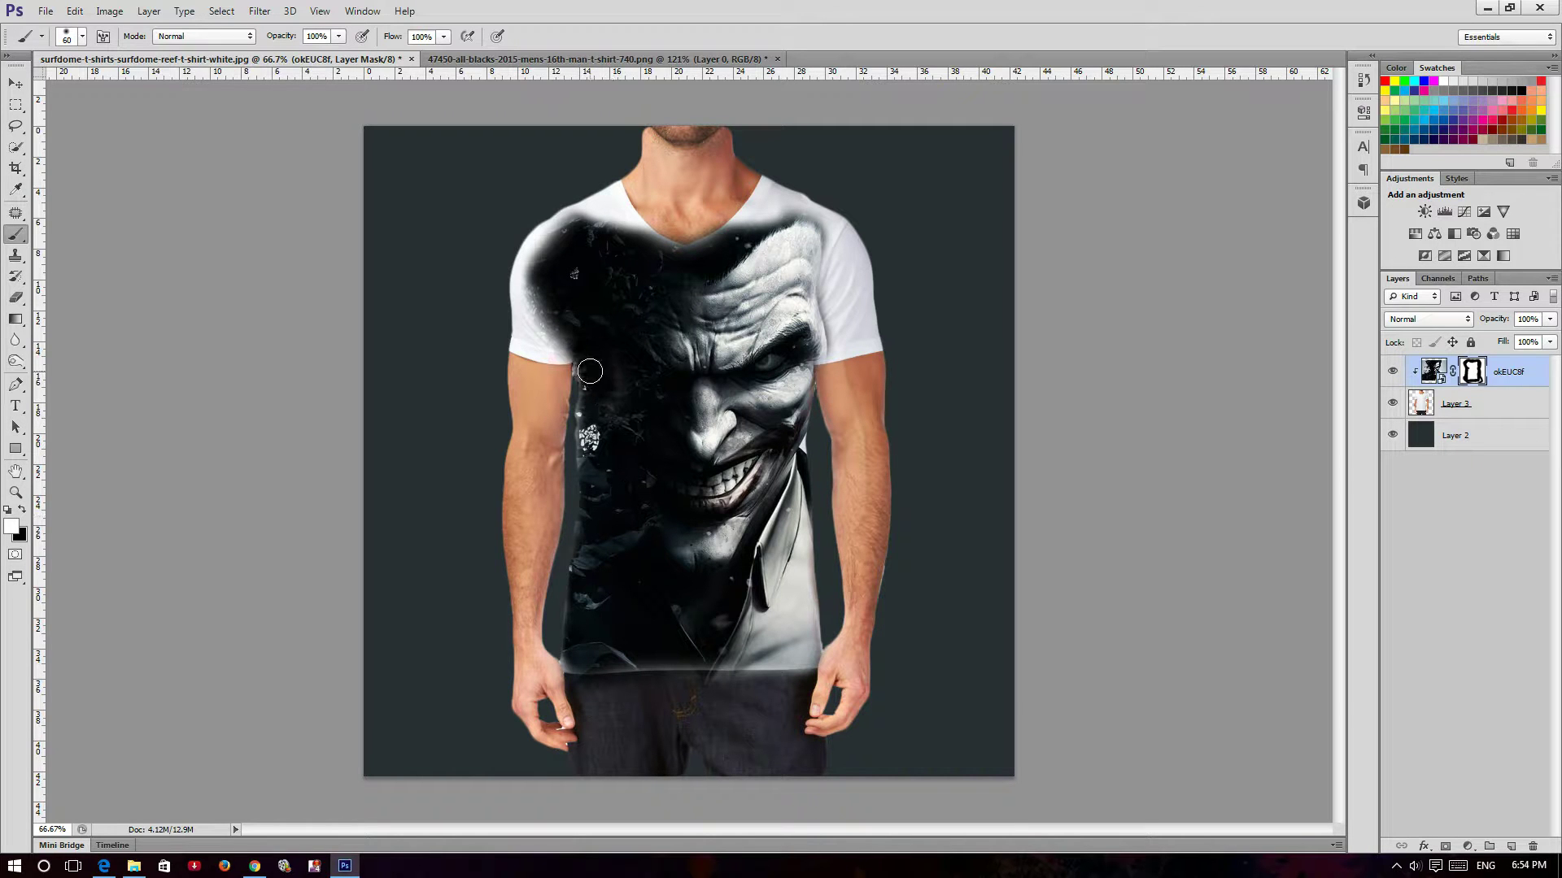
pyautogui.press('x')
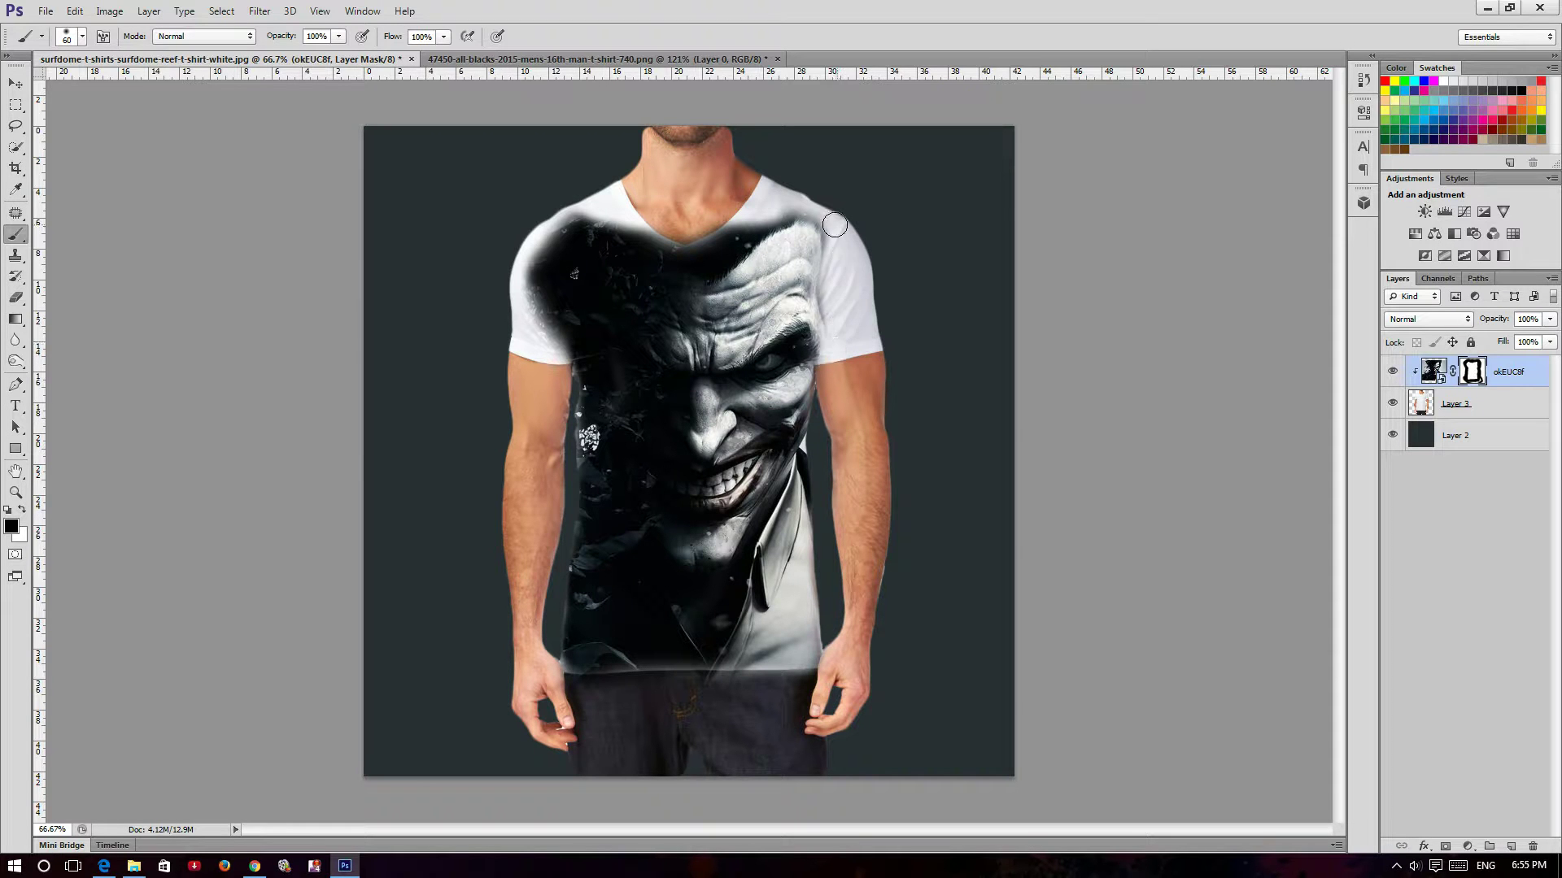
pyautogui.moveTo(808, 211); pyautogui.dragTo(789, 211)
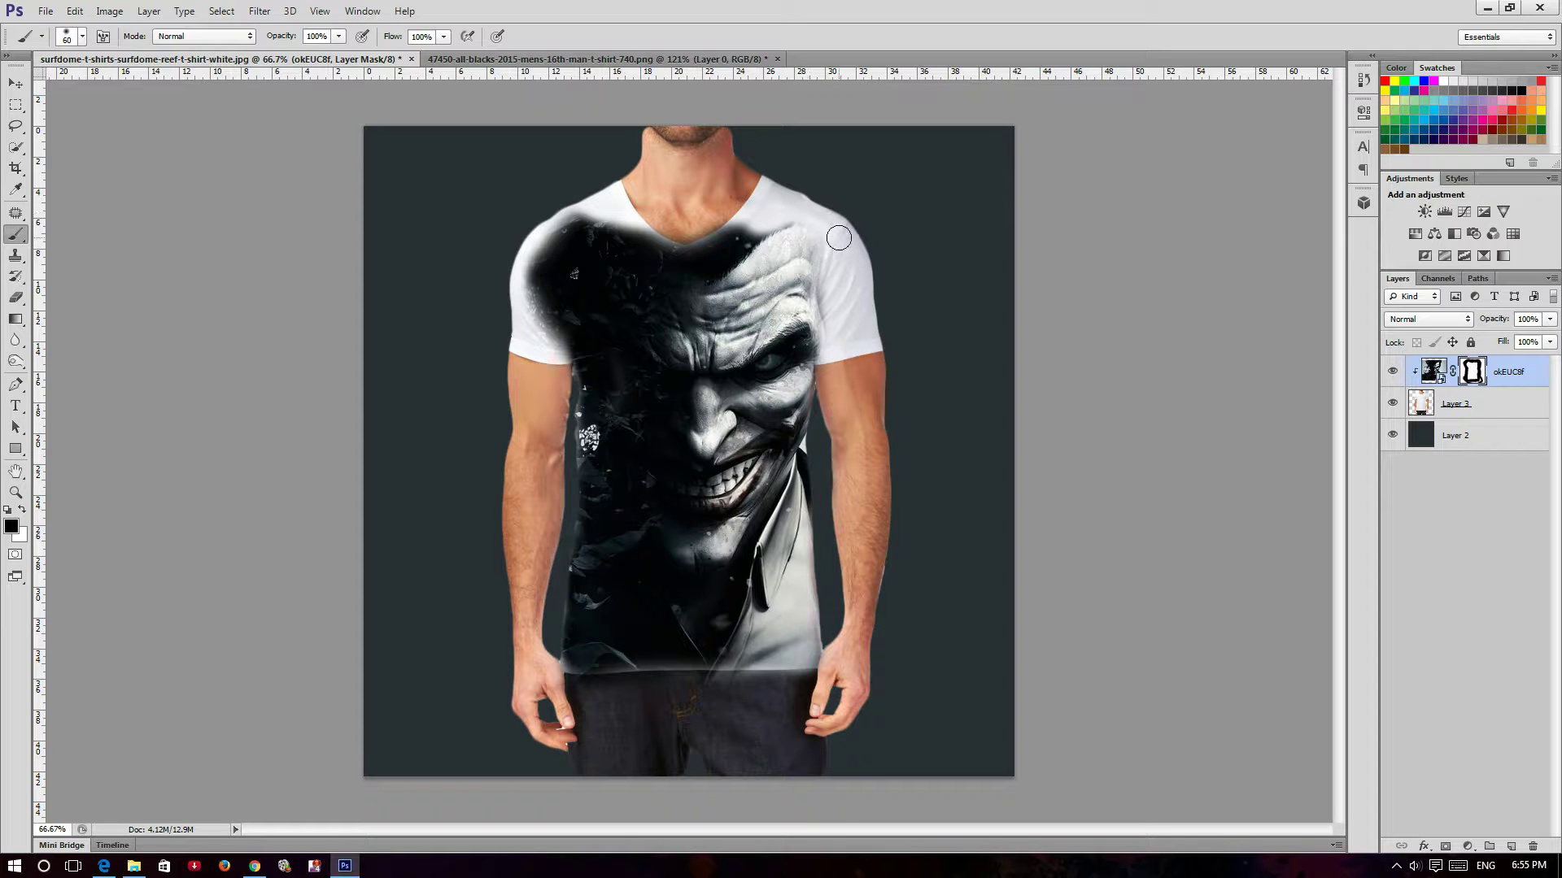
pyautogui.press(']')
pyautogui.press(']')
pyautogui.press(']')
pyautogui.moveTo(704, 247)
pyautogui.mouseDown()
pyautogui.moveTo(525, 284)
pyautogui.moveTo(599, 230)
pyautogui.mouseUp()
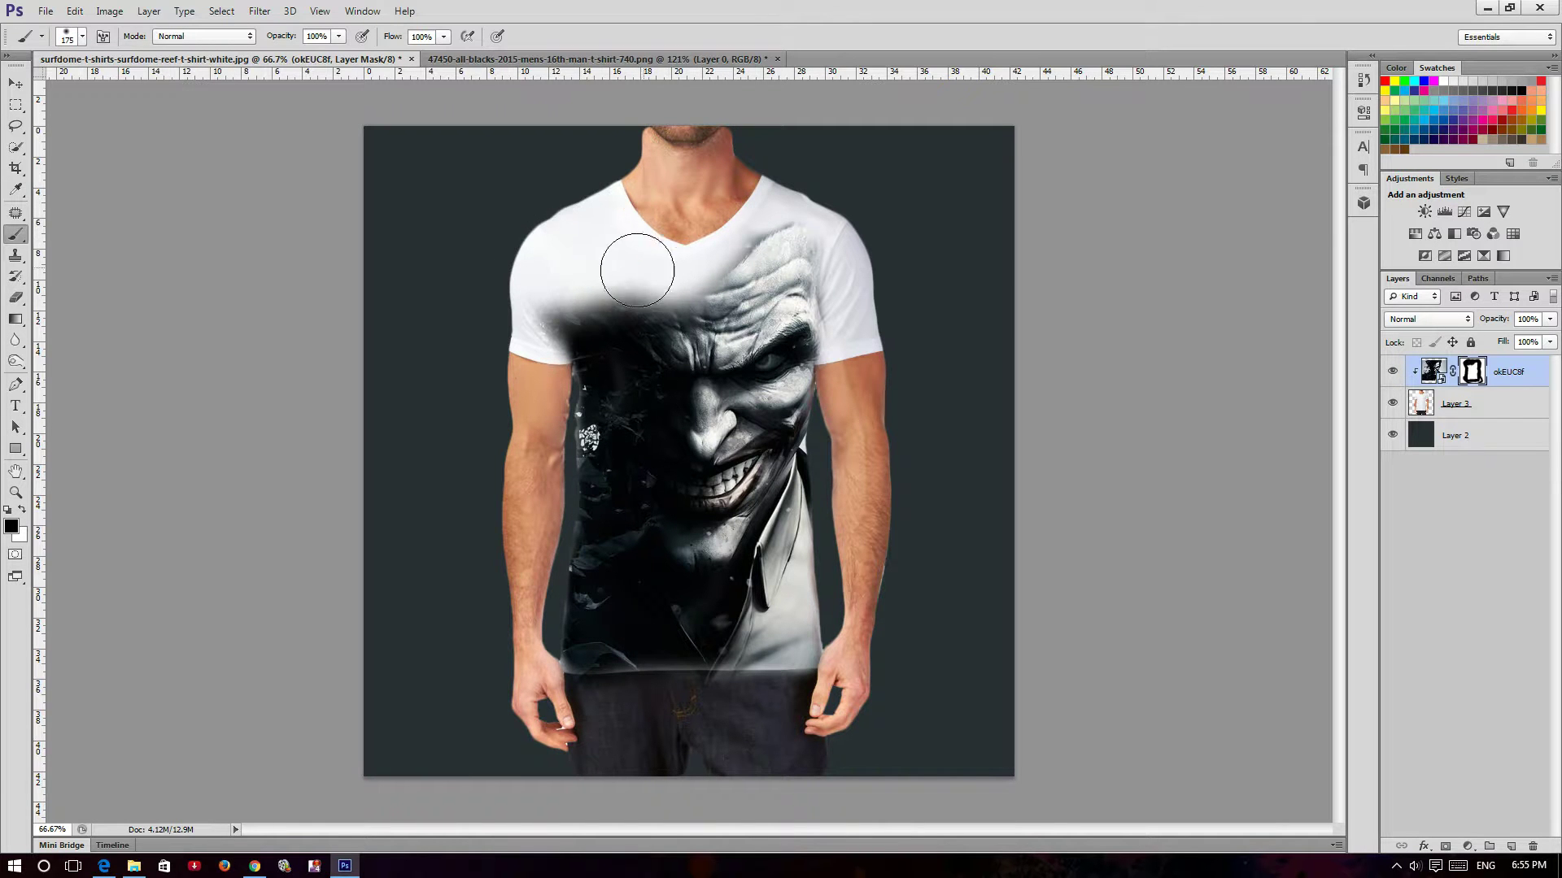
pyautogui.moveTo(619, 284)
pyautogui.mouseDown()
pyautogui.moveTo(552, 408)
pyautogui.moveTo(557, 634)
pyautogui.moveTo(606, 643)
pyautogui.mouseUp()
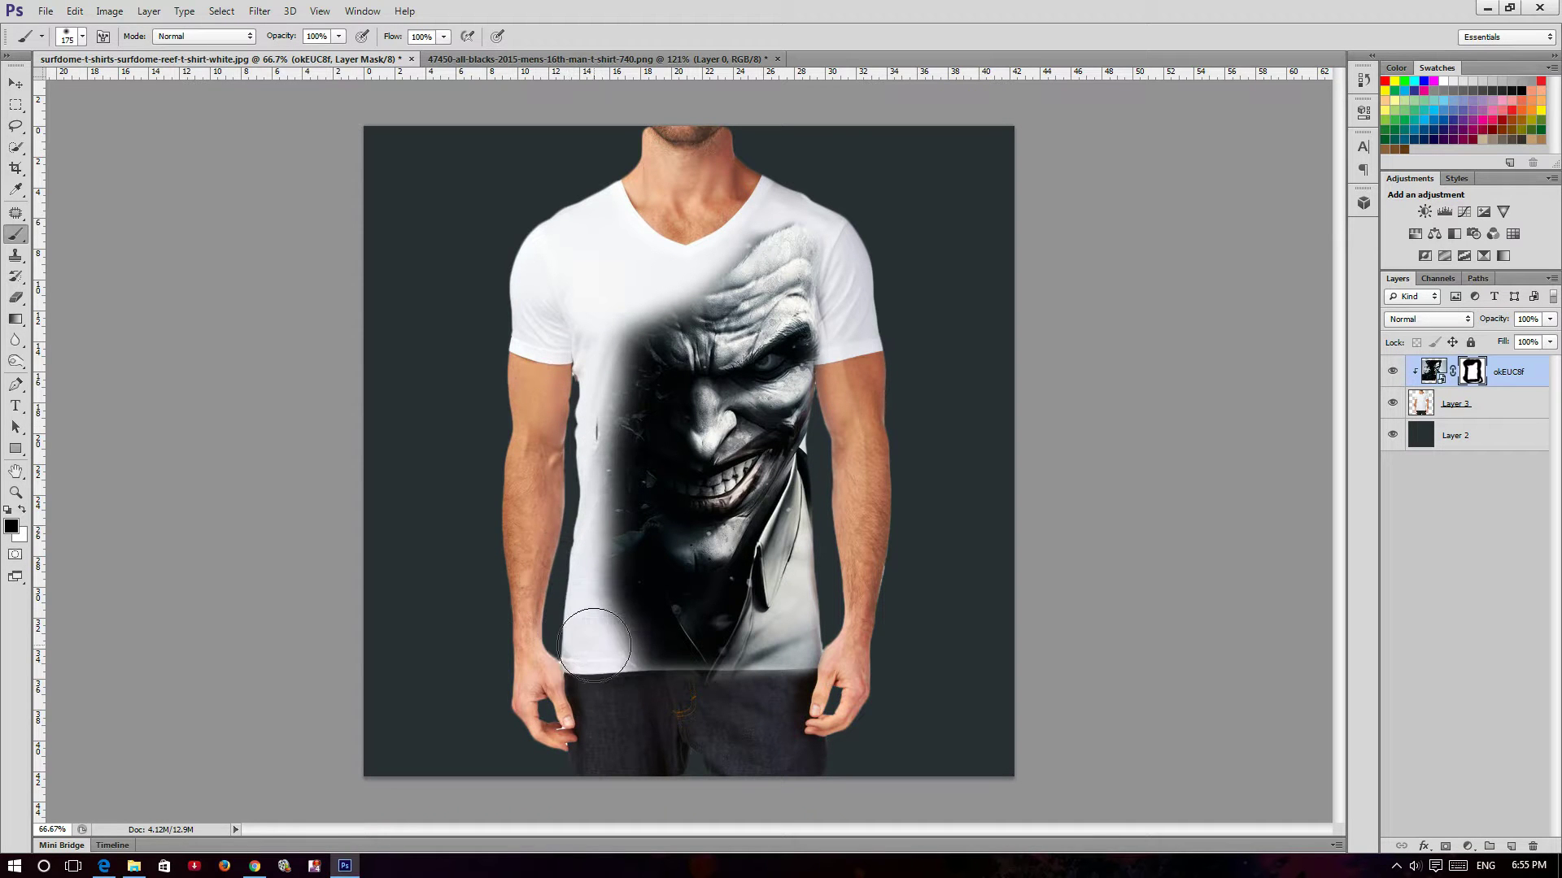
# - At brush size 100, refine the mask around the lower-left hem, left shoulder and right-shoulder hair
pyautogui.press('x')
pyautogui.moveTo(642, 570)
pyautogui.mouseDown()
pyautogui.moveTo(634, 625)
pyautogui.moveTo(616, 574)
pyautogui.moveTo(589, 563)
pyautogui.moveTo(605, 504)
pyautogui.moveTo(590, 350)
pyautogui.mouseUp()
pyautogui.press('x')
pyautogui.press('[')
pyautogui.press('[')
pyautogui.press('[')
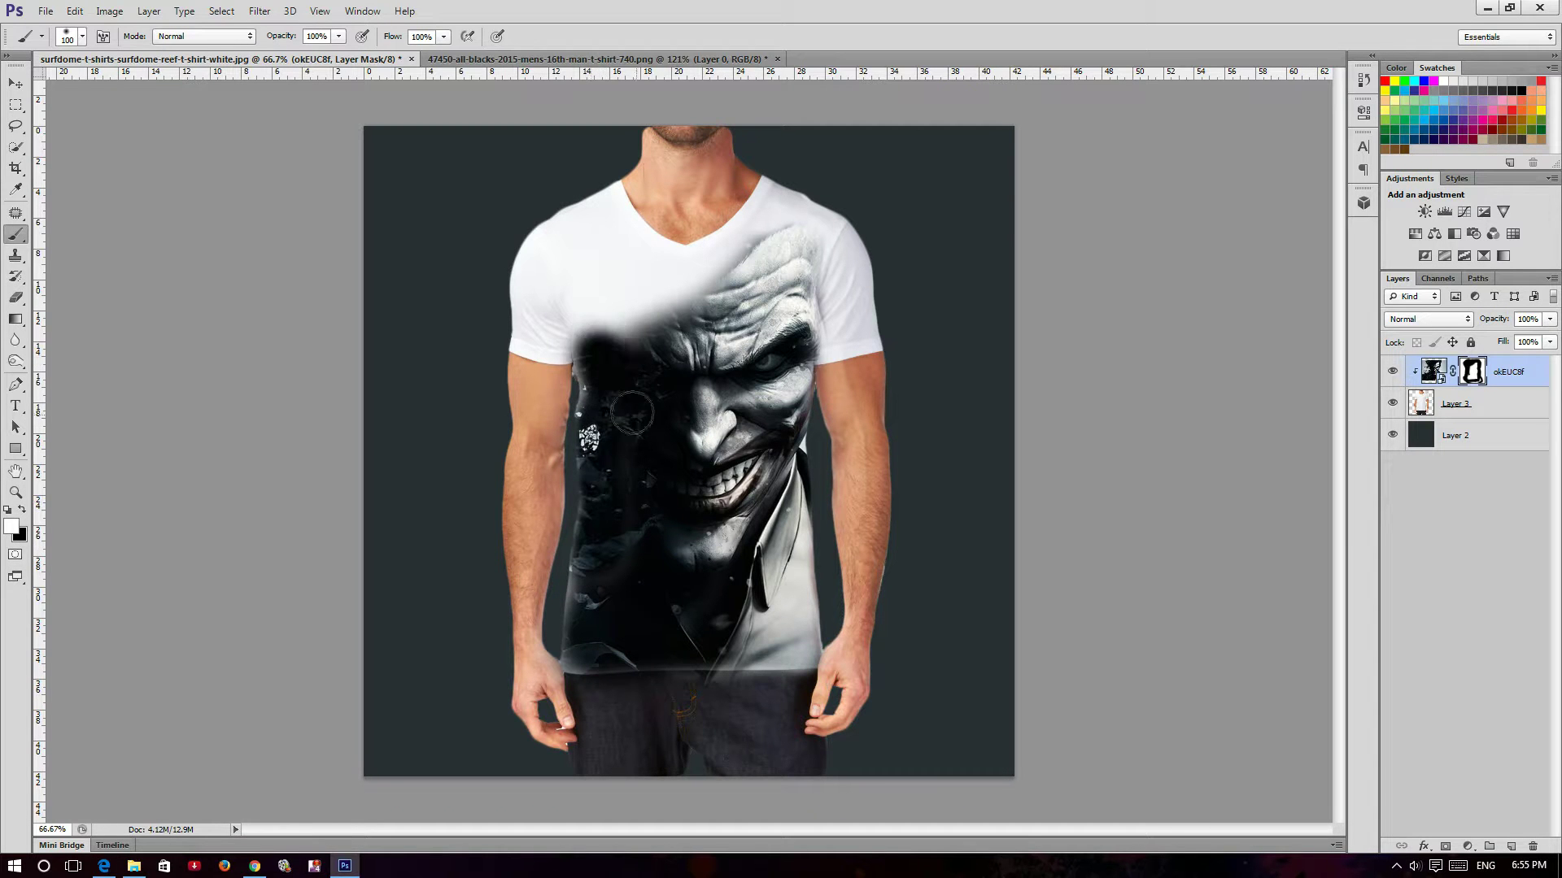
pyautogui.moveTo(591, 349); pyautogui.dragTo(626, 338)
pyautogui.press('x')
pyautogui.moveTo(656, 273); pyautogui.dragTo(553, 338)
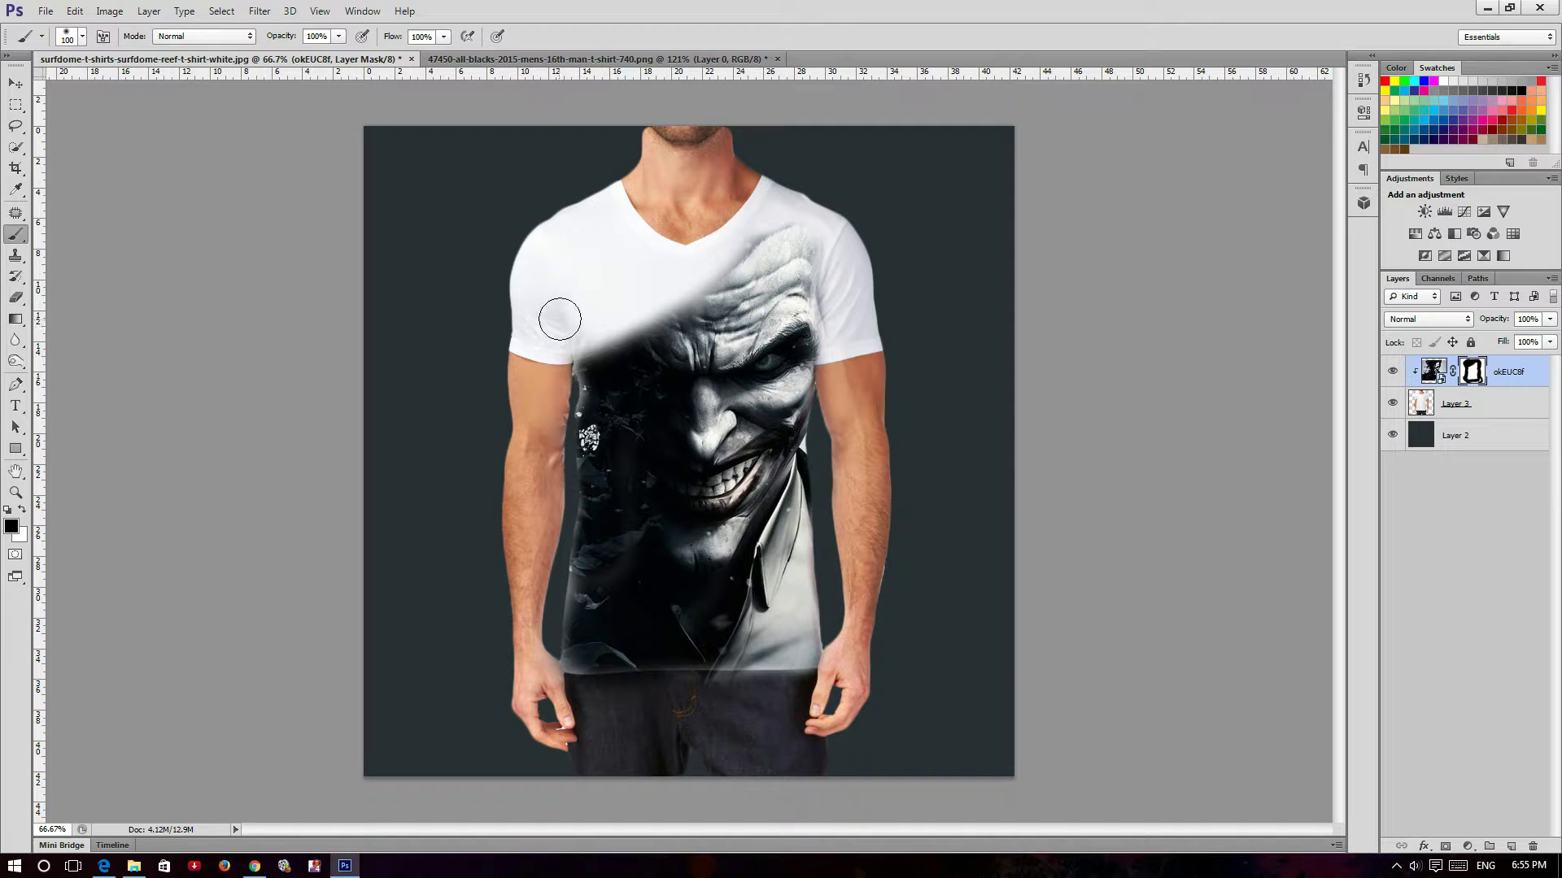
pyautogui.moveTo(732, 237); pyautogui.dragTo(780, 183)
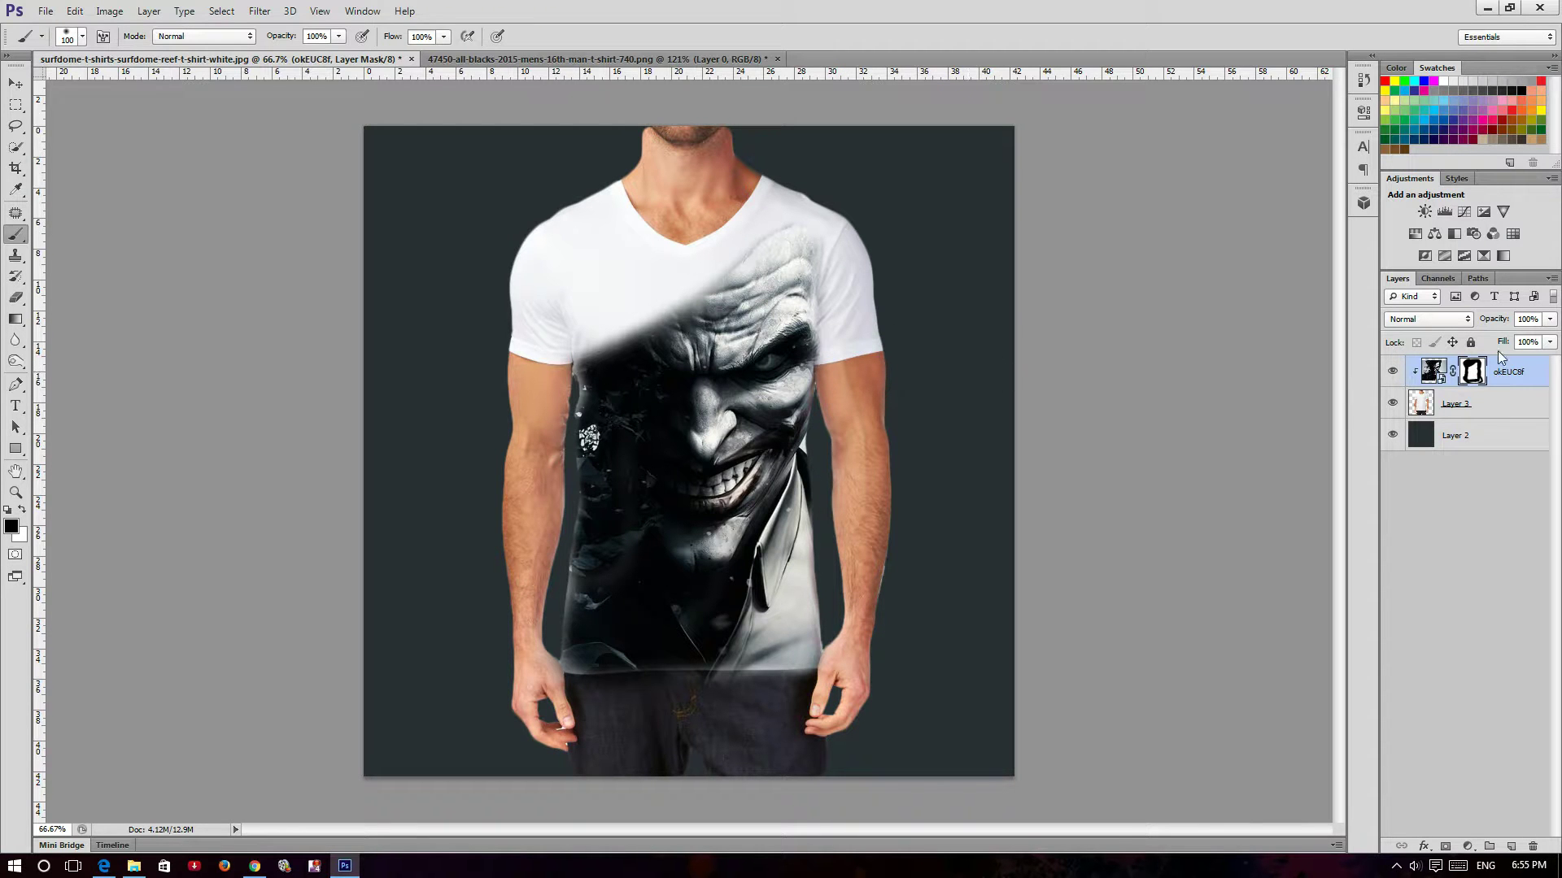
# - Set the Joker layer's opacity to about 91%
pyautogui.click(1551, 320)
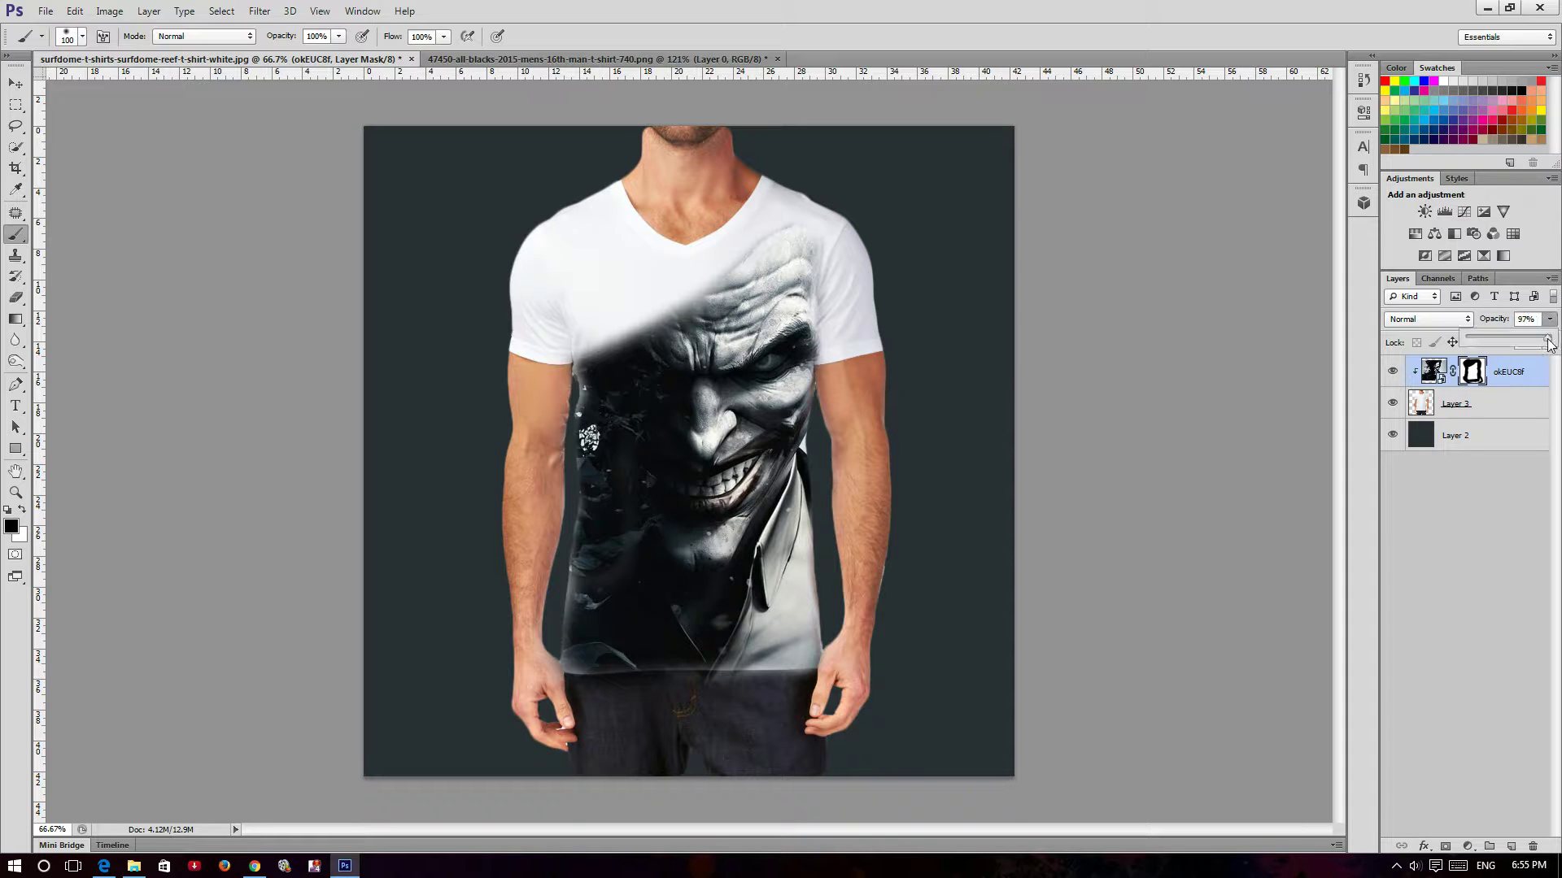
pyautogui.moveTo(1546, 345); pyautogui.dragTo(1542, 346)
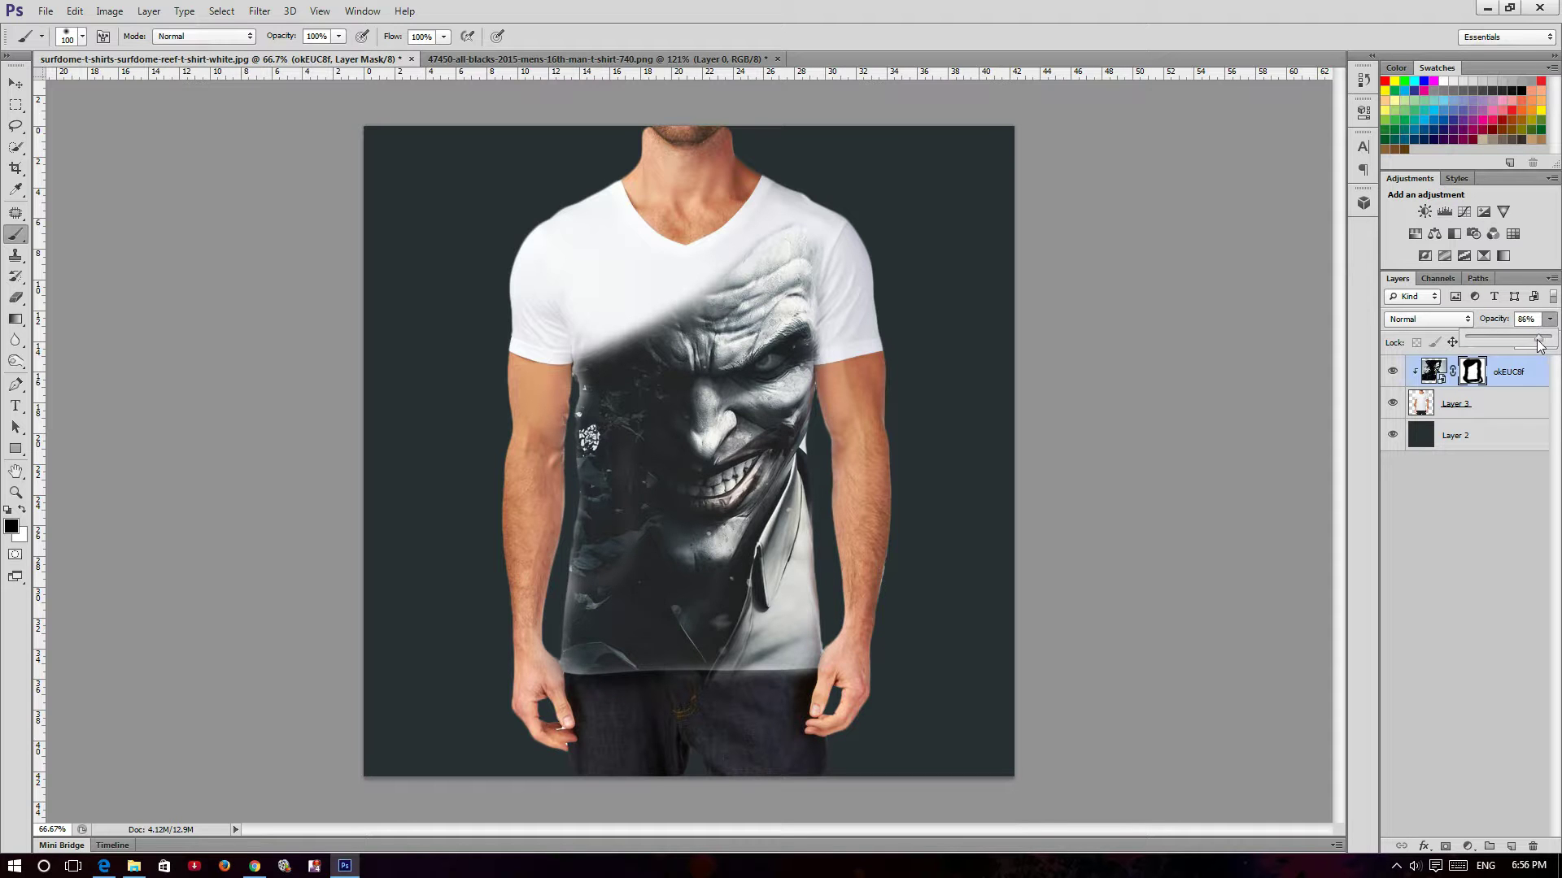
pyautogui.moveTo(1539, 347); pyautogui.dragTo(1544, 345)
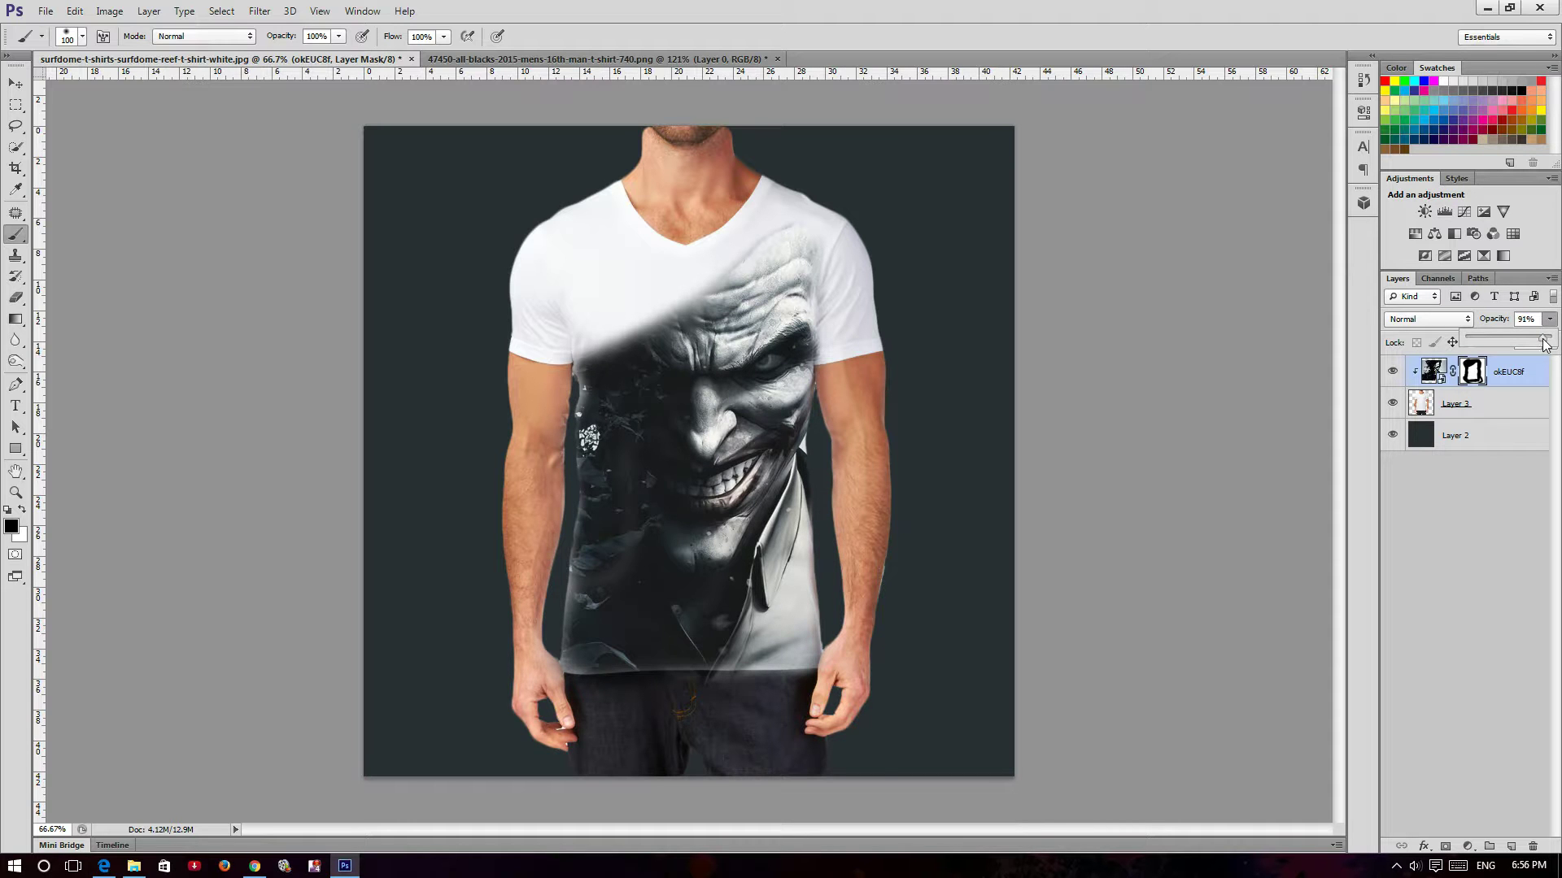
pyautogui.click(1520, 516)
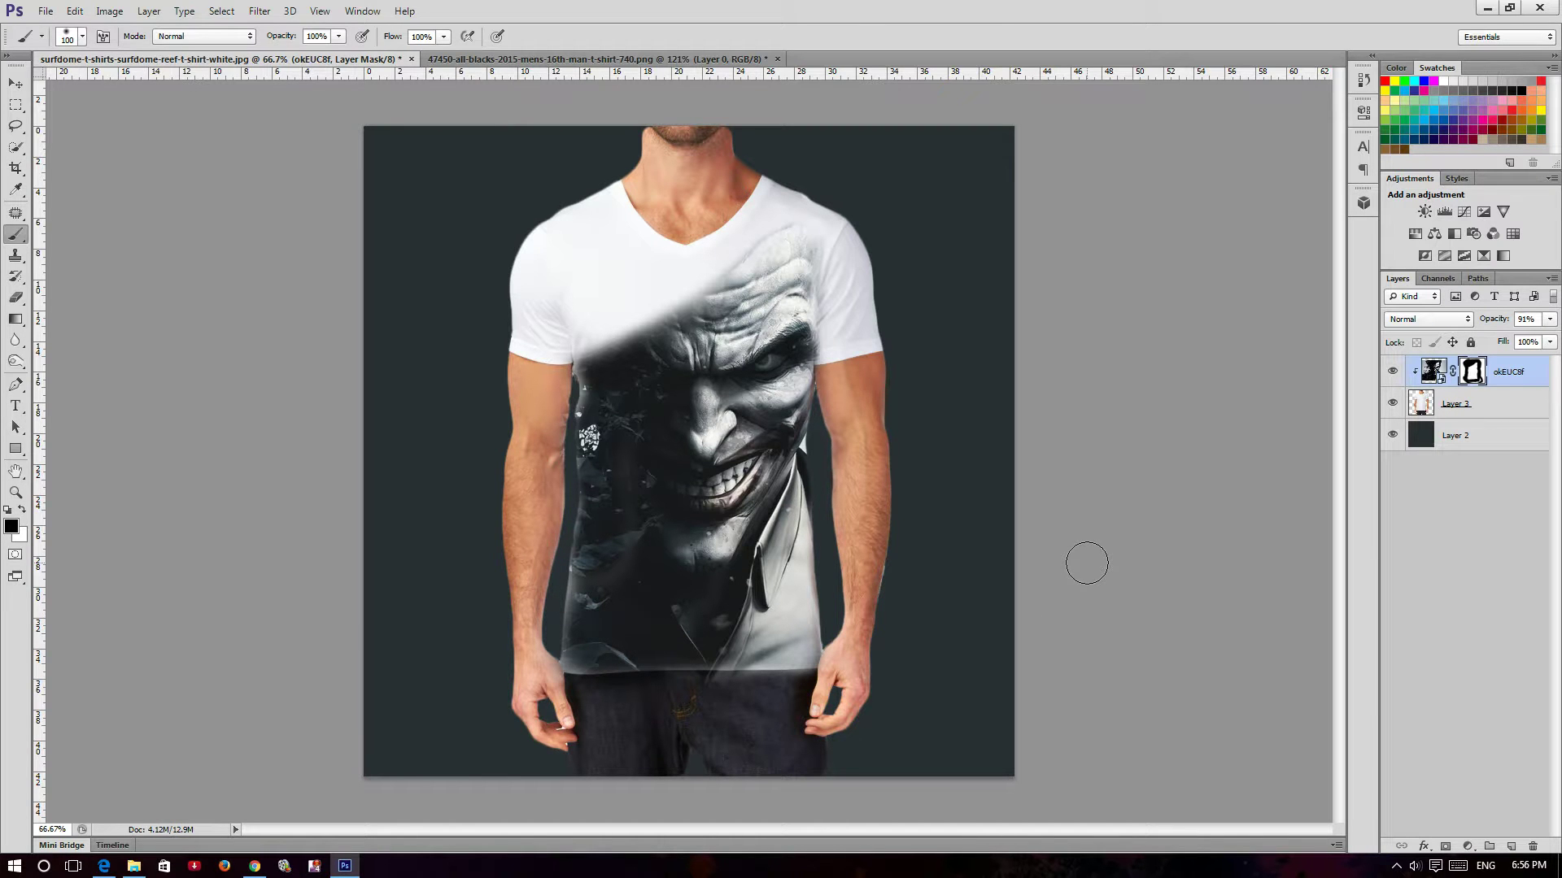
# - Change the Joker layer's blend mode to Multiply
pyautogui.click(1467, 320)
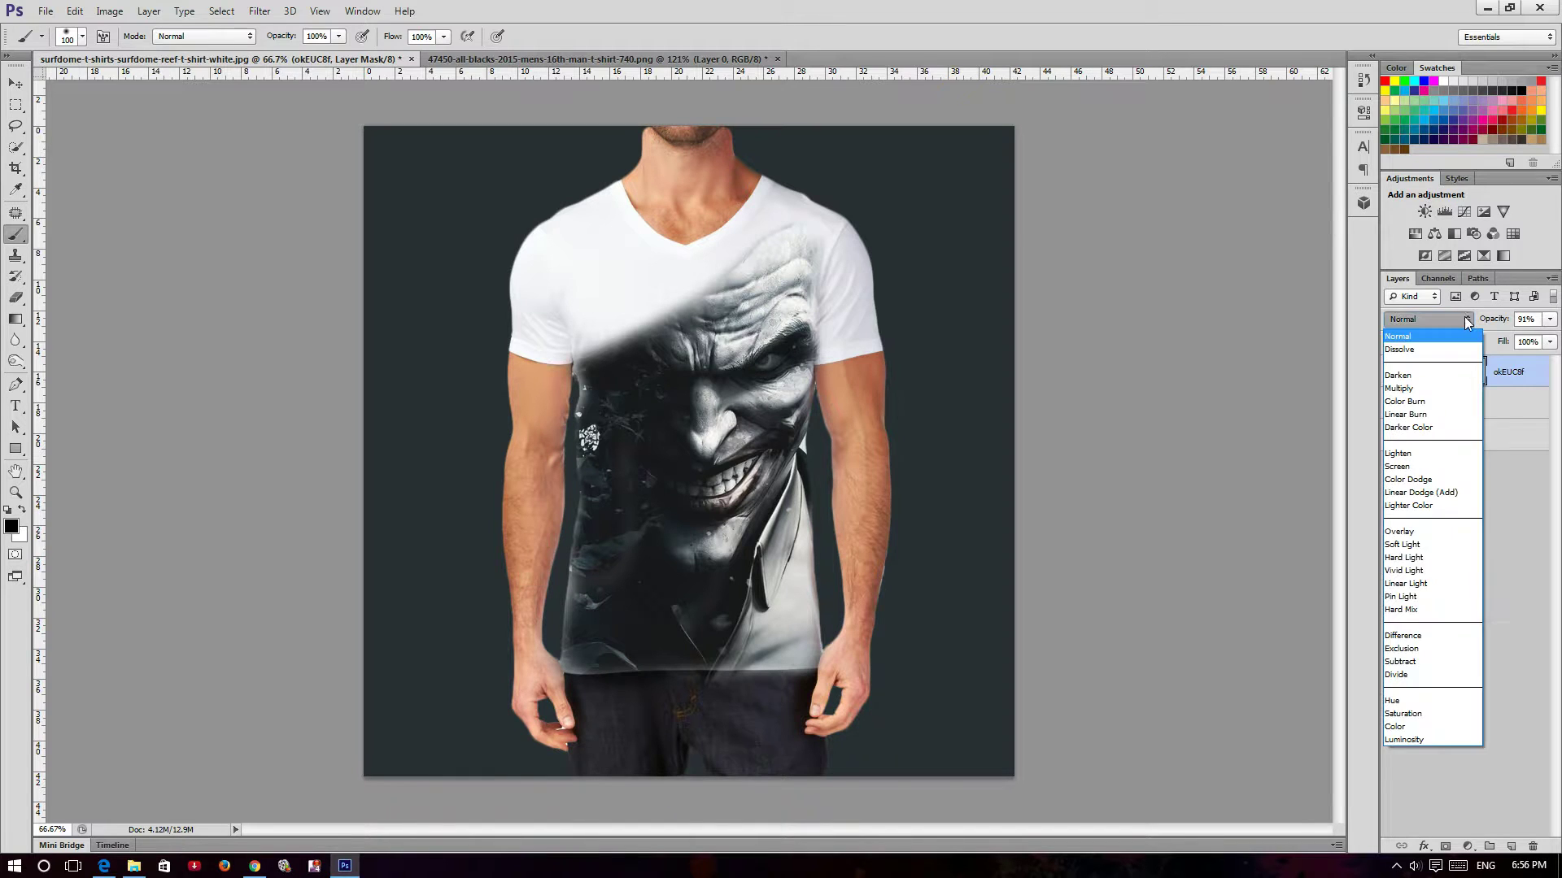
pyautogui.click(1465, 321)
pyautogui.click(1465, 321)
pyautogui.click(1447, 389)
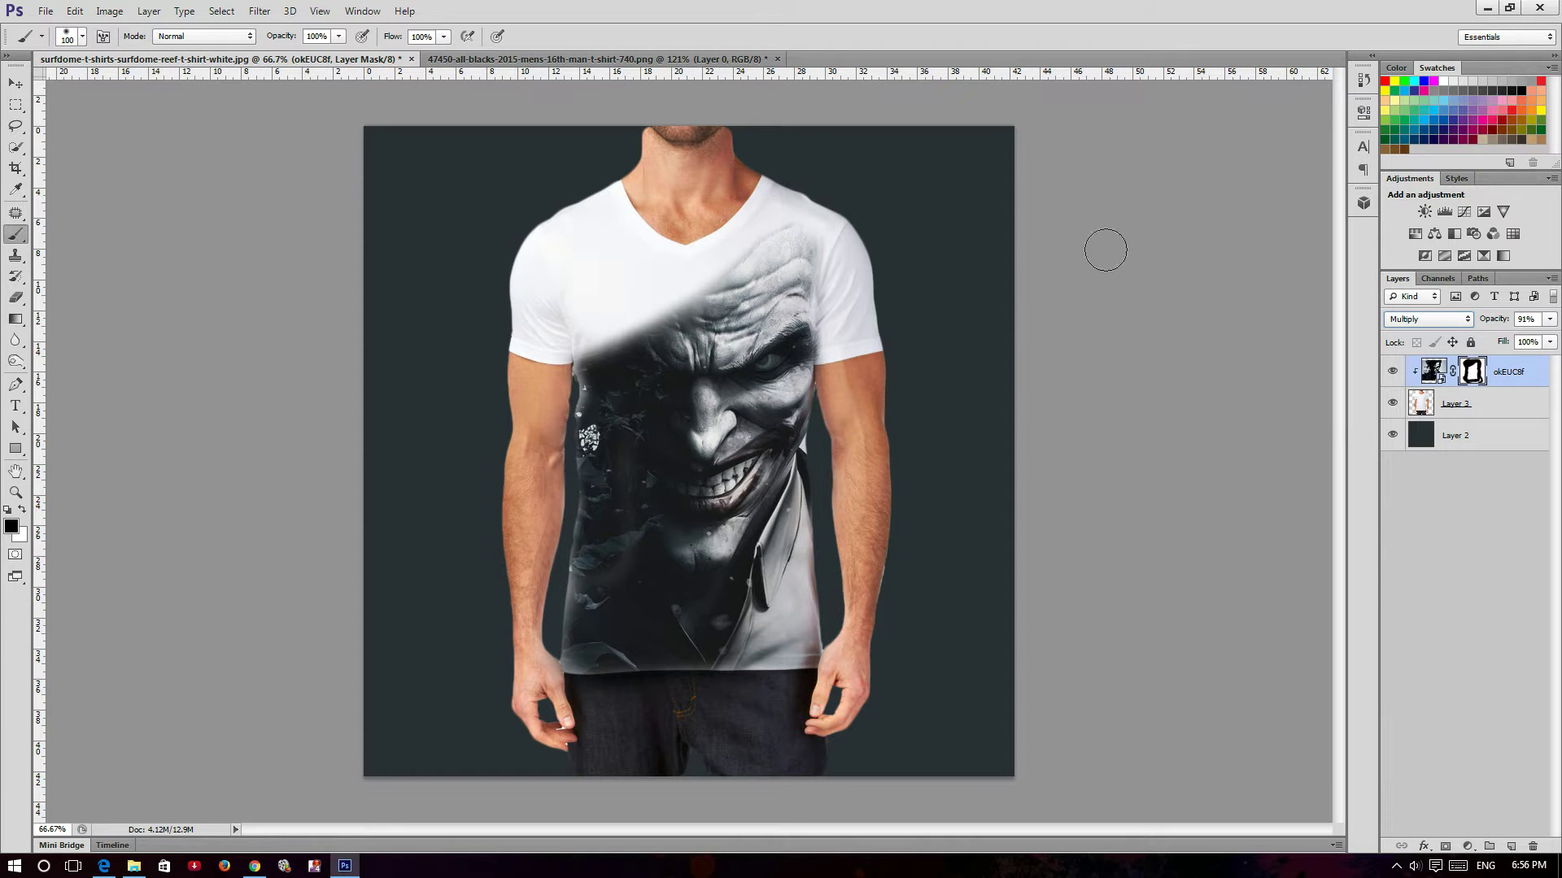
# - Mask out faint texture near the right shoulder, then browse the Edit menu
pyautogui.moveTo(850, 279)
pyautogui.mouseDown()
pyautogui.moveTo(825, 269)
pyautogui.moveTo(834, 281)
pyautogui.mouseUp()
pyautogui.click(75, 12)
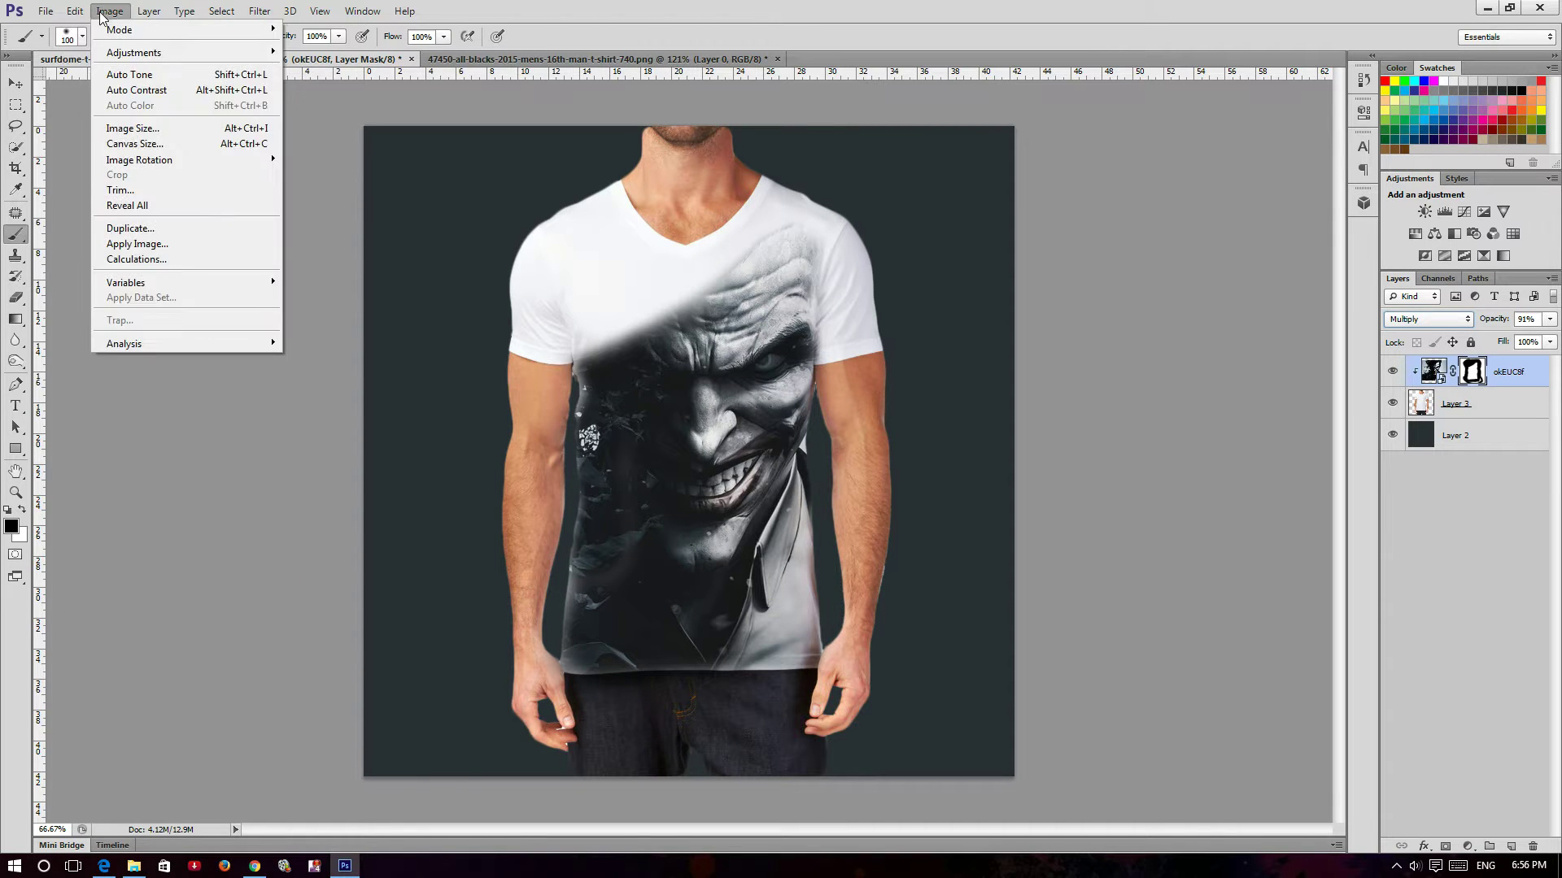
pyautogui.moveTo(120, 30)
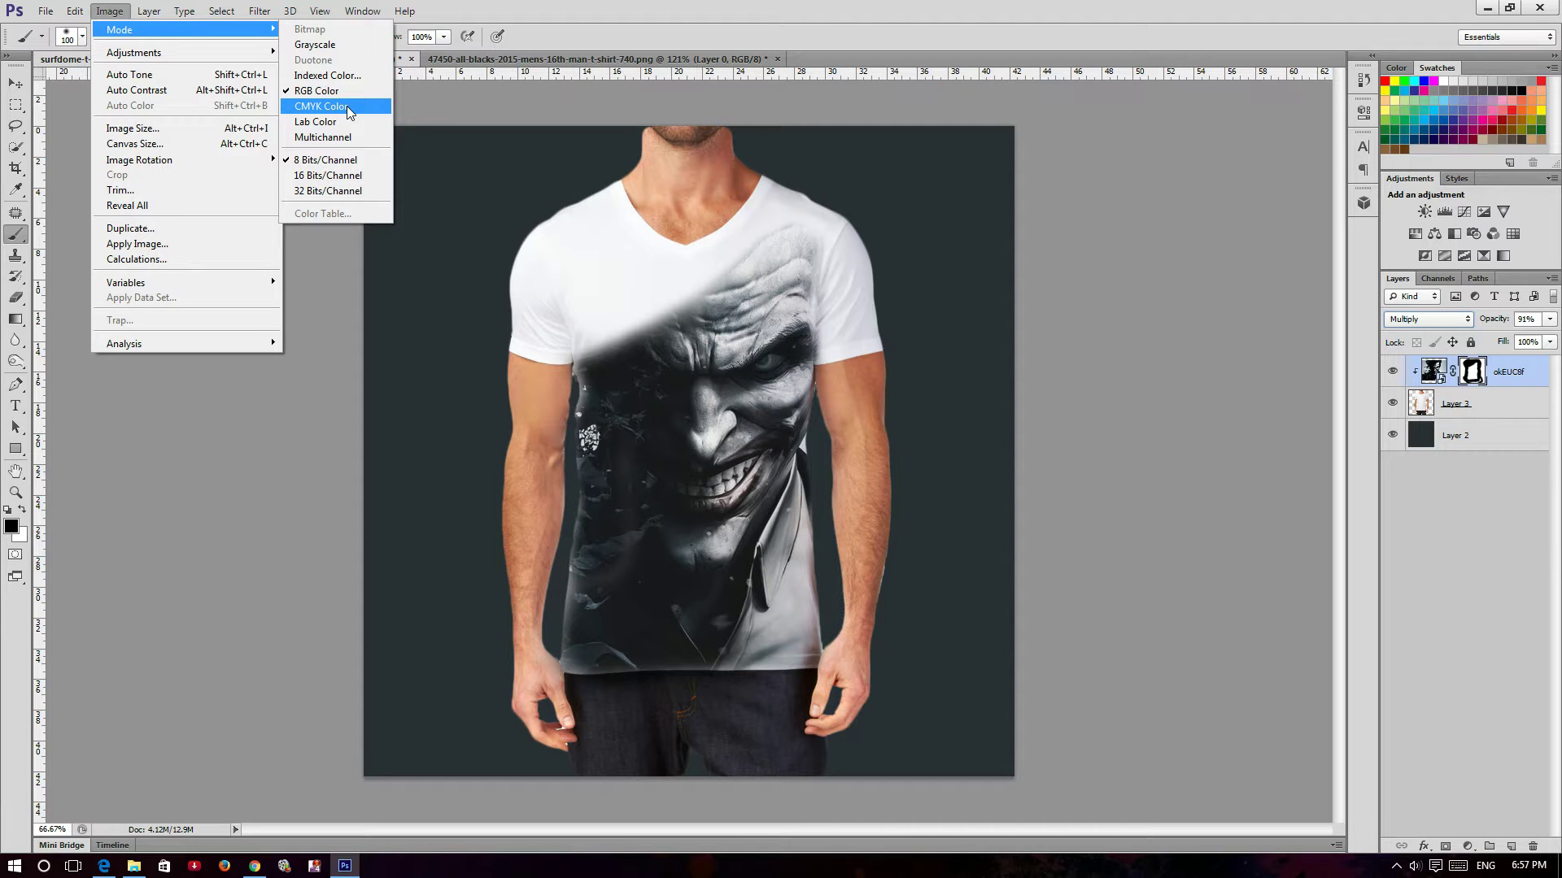
pyautogui.click(569, 15)
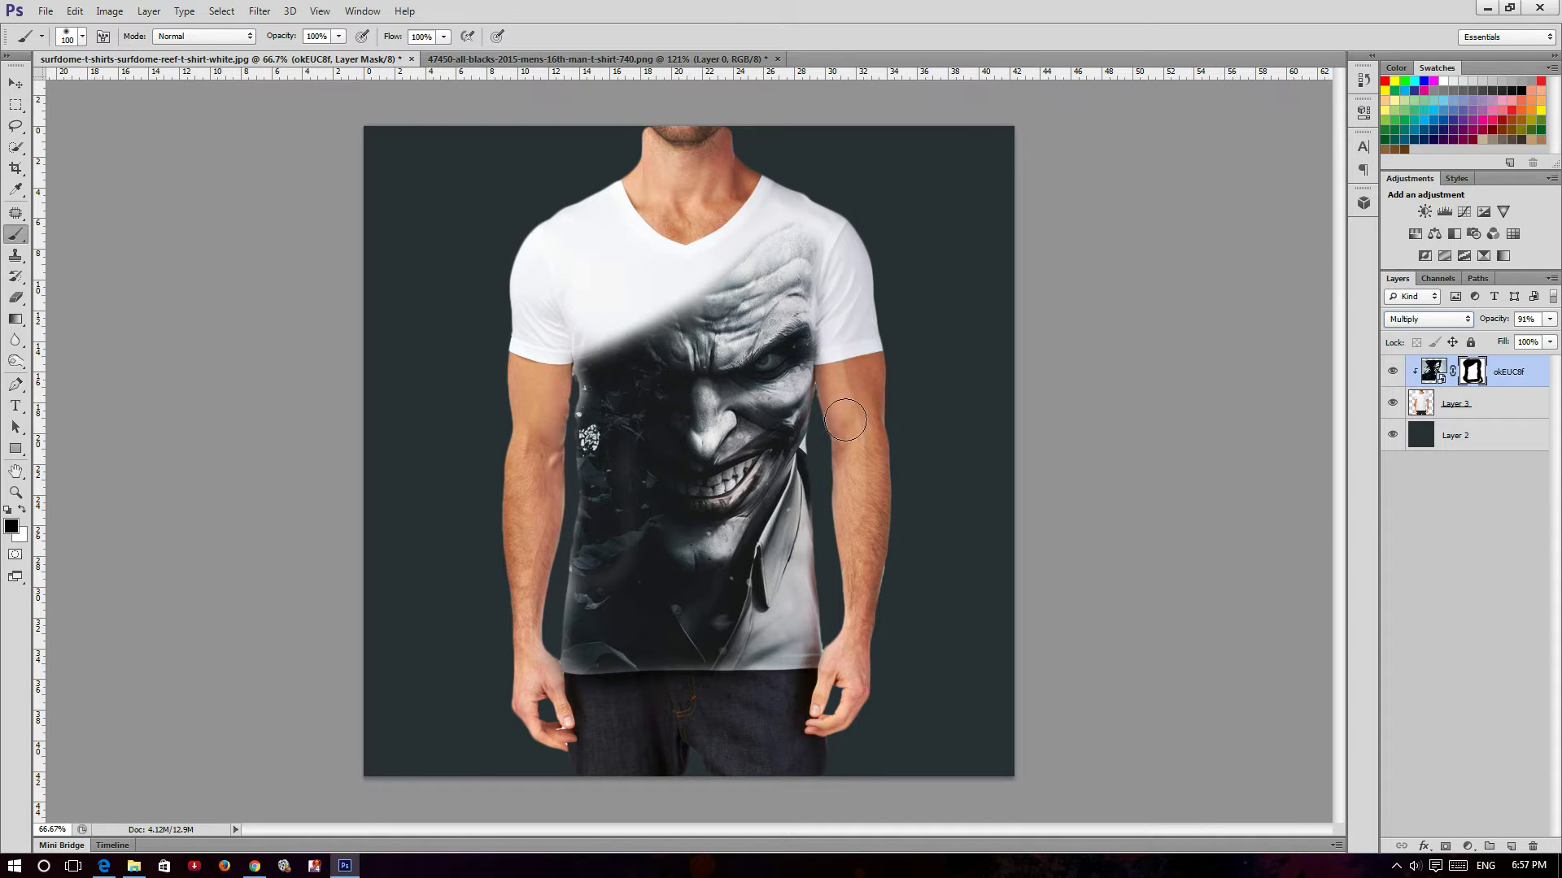
pyautogui.click(117, 12)
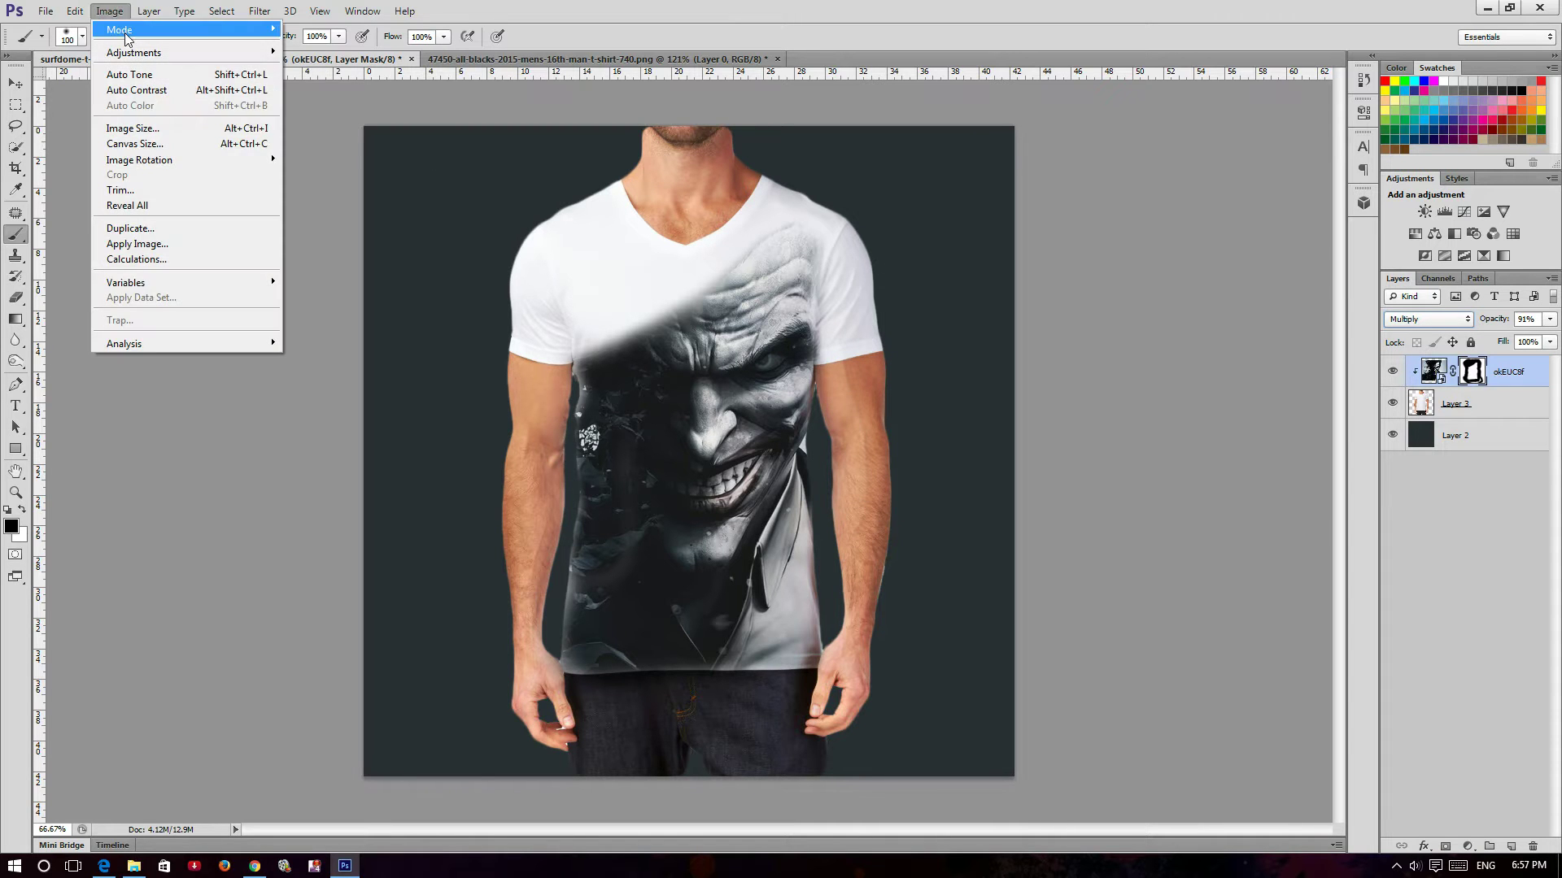
pyautogui.moveTo(120, 29)
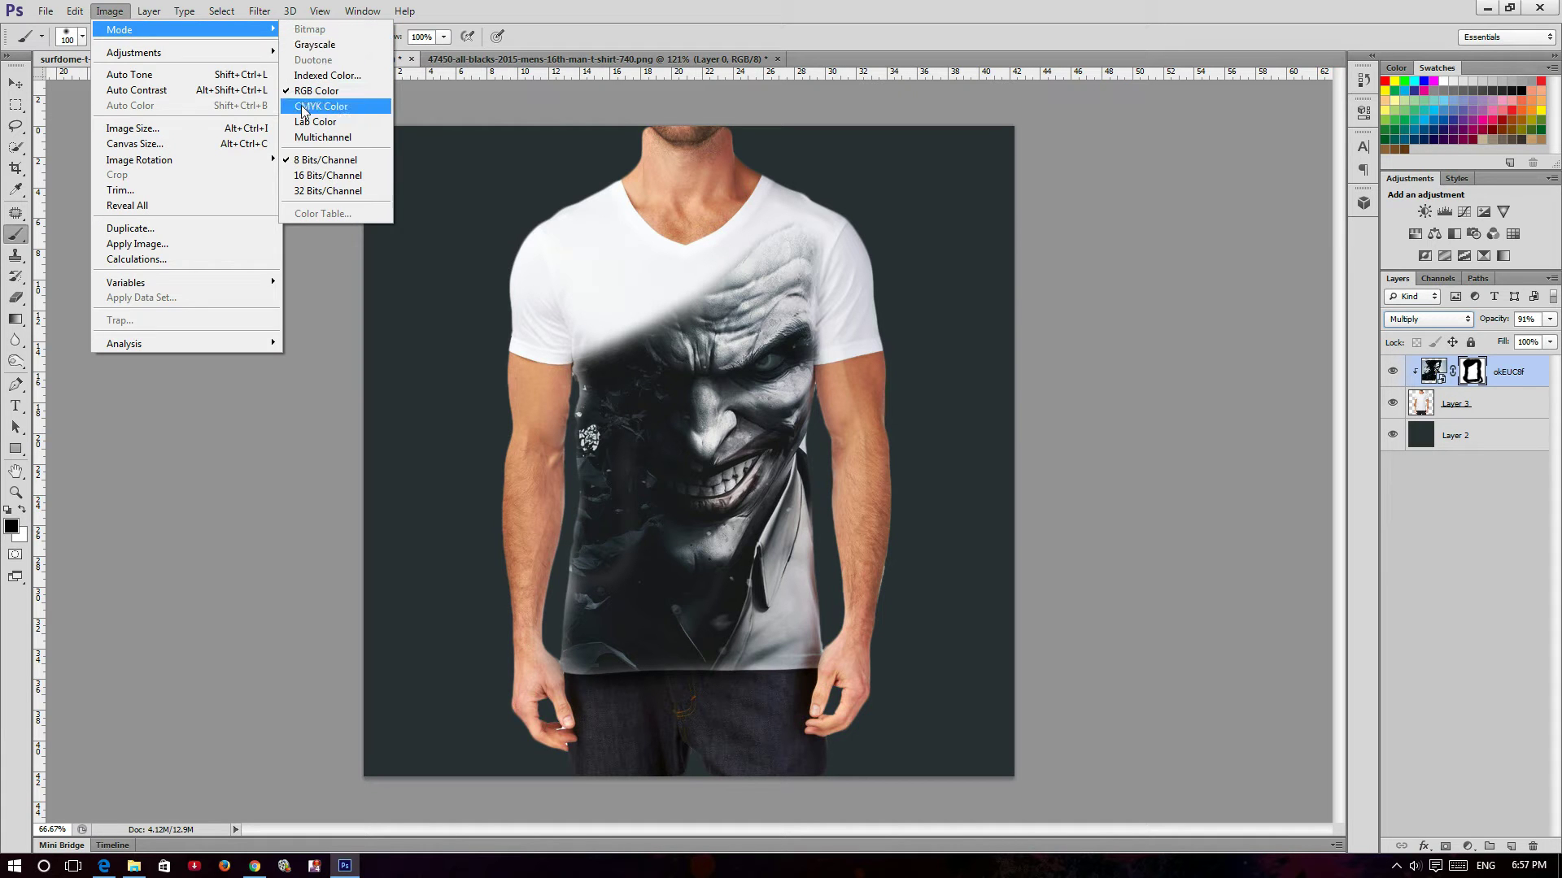
pyautogui.click(592, 13)
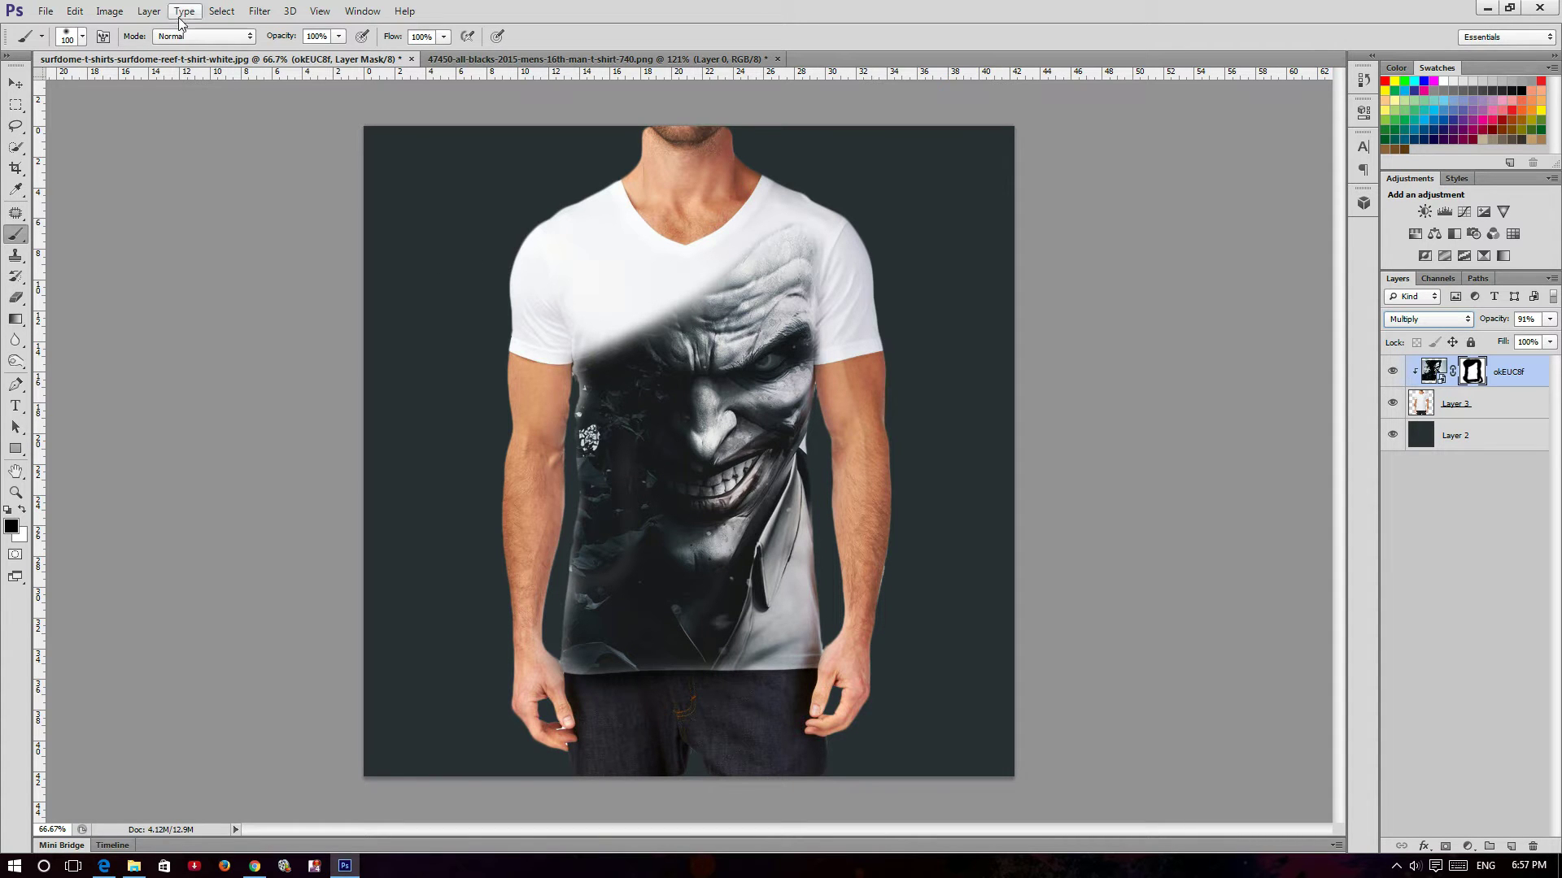
pyautogui.click(150, 13)
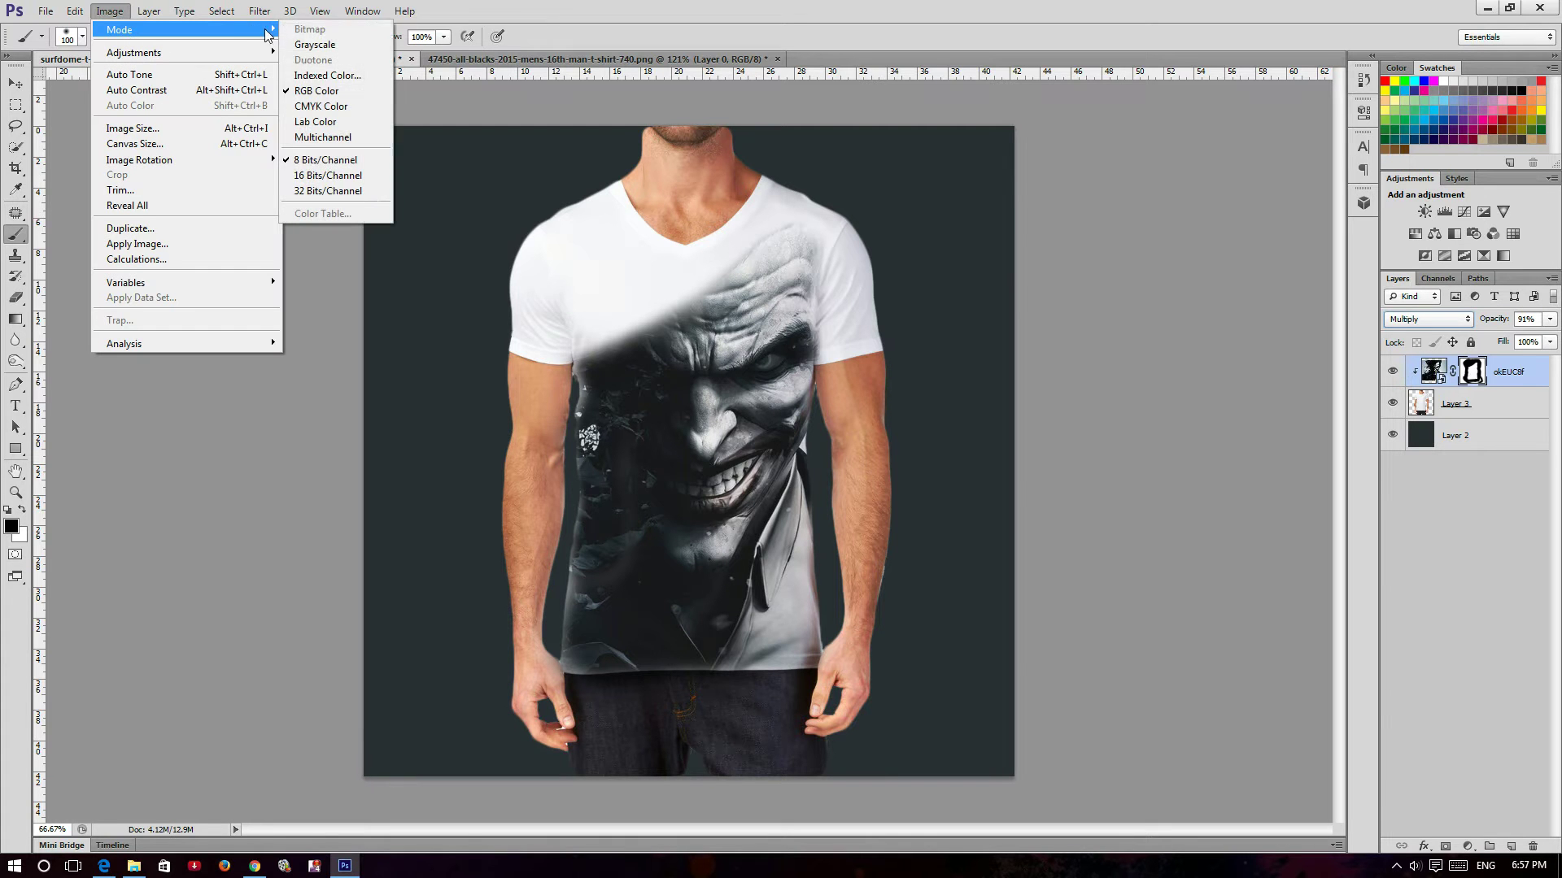
pyautogui.click(585, 22)
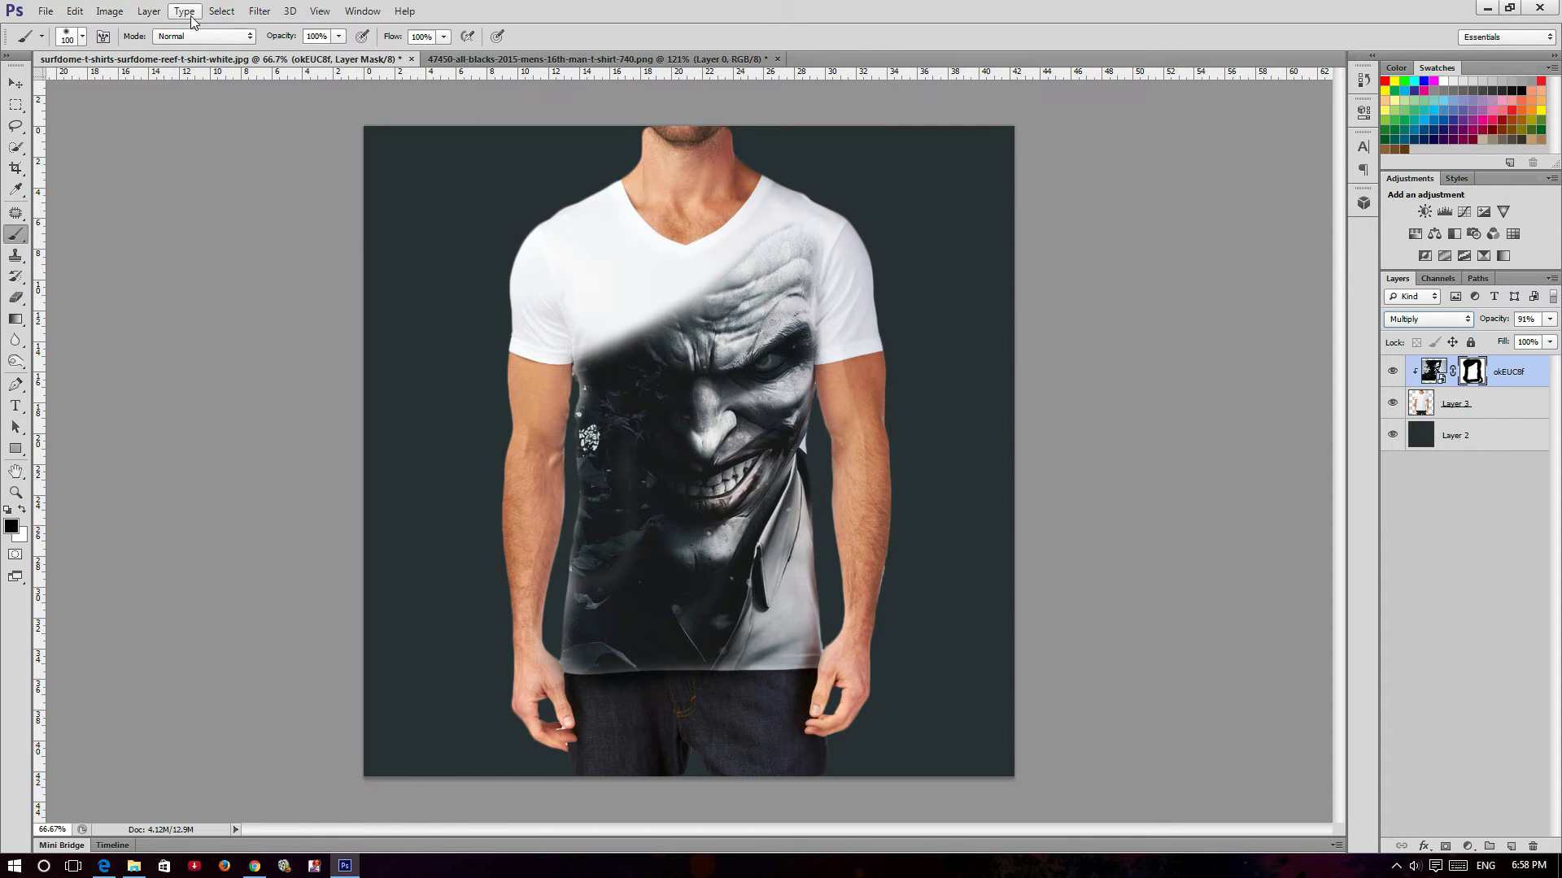
# - Browse Image > Adjustments without applying any, then mask the print edge near the right sleeve
pyautogui.click(102, 13)
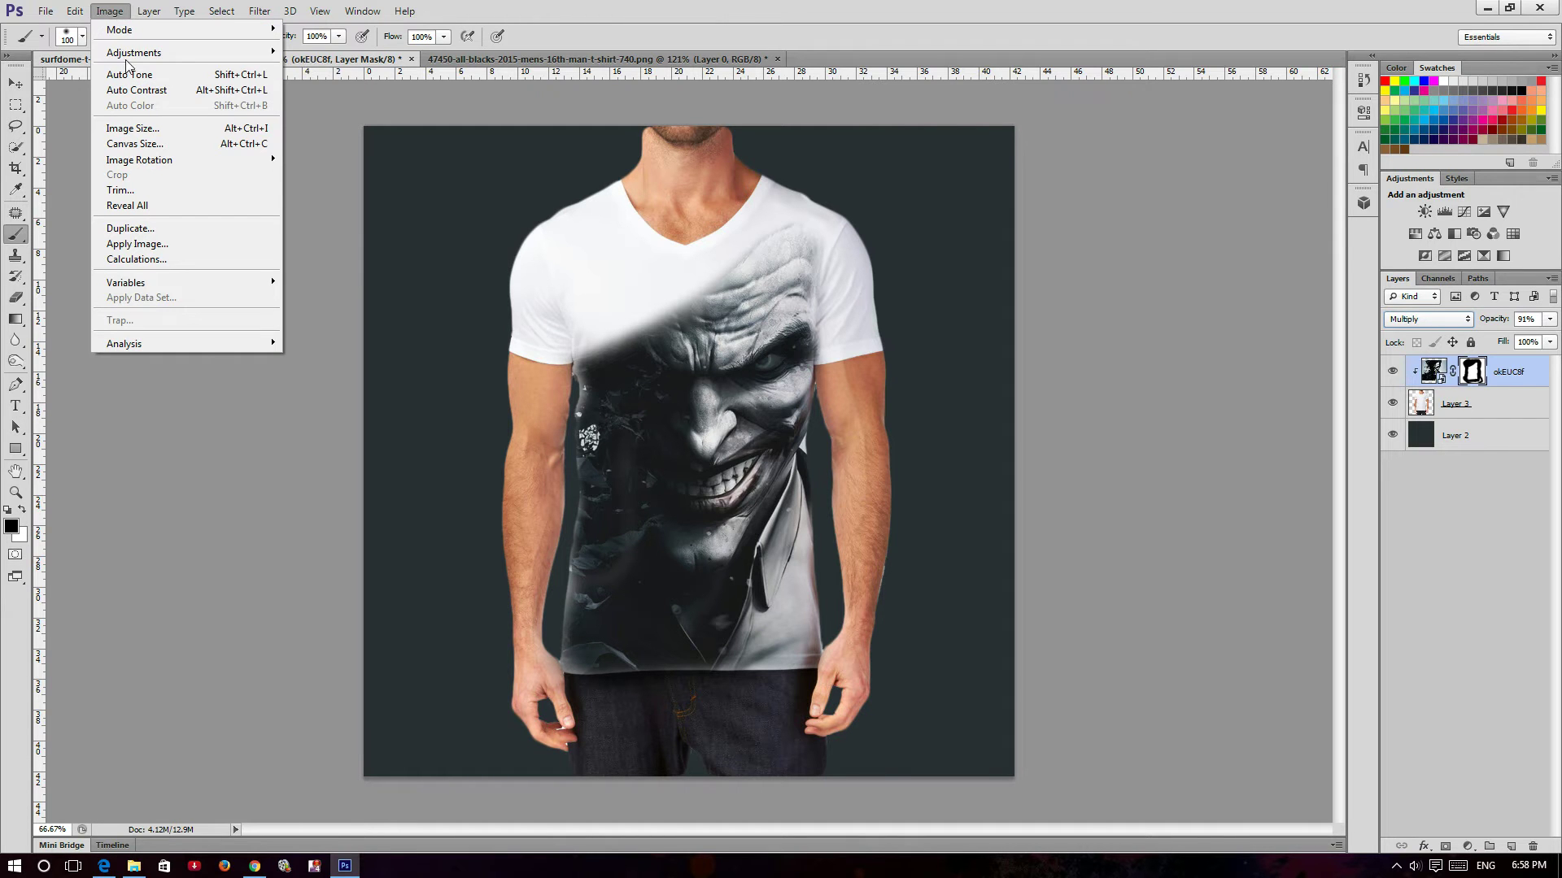
pyautogui.moveTo(134, 52)
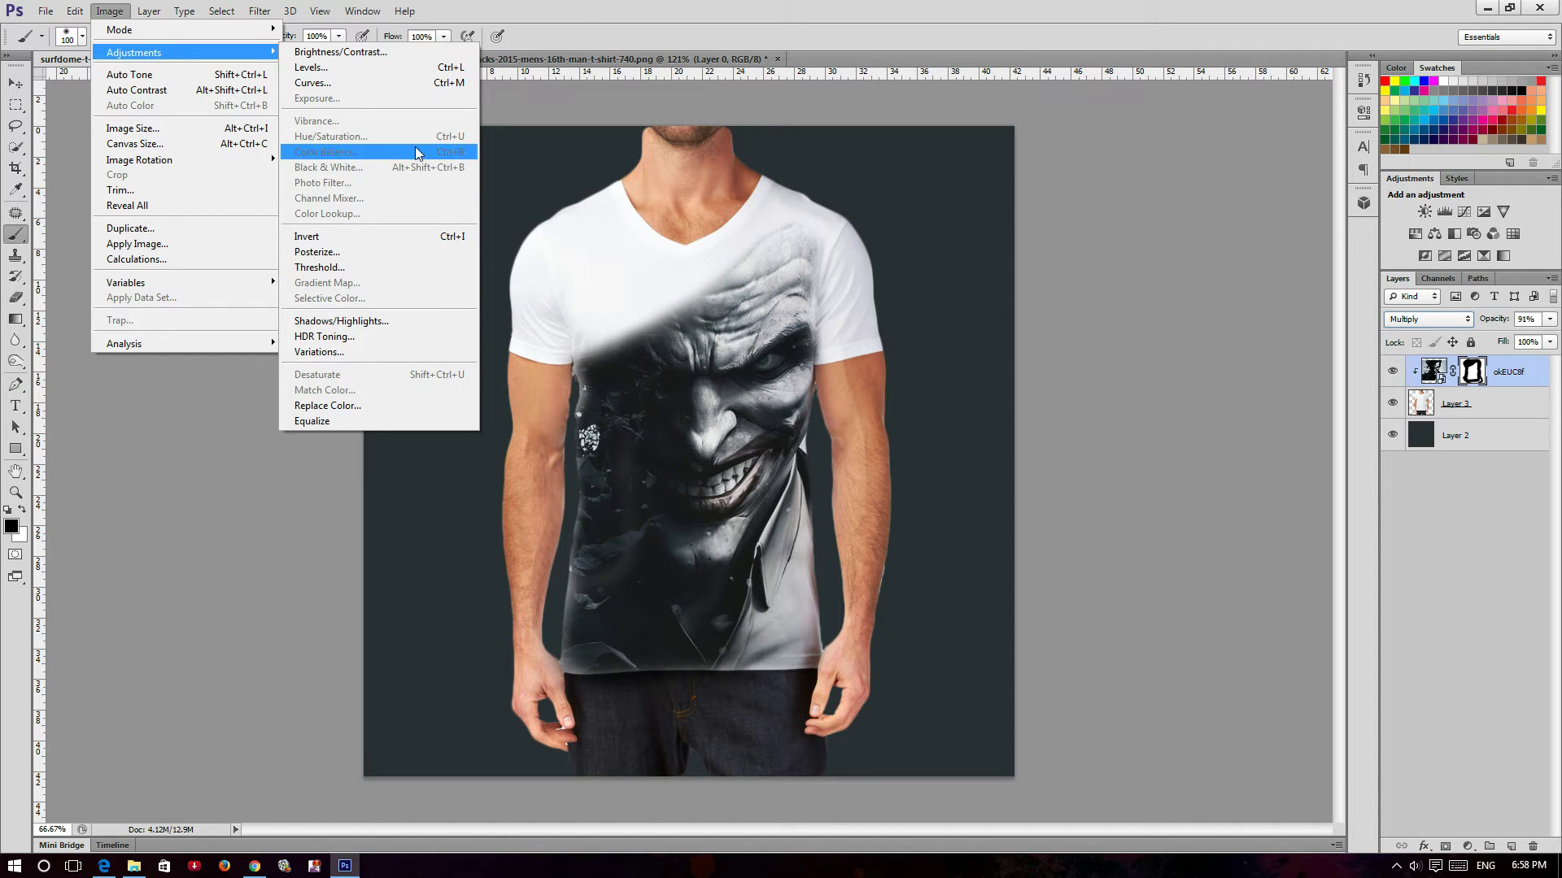
pyautogui.click(577, 13)
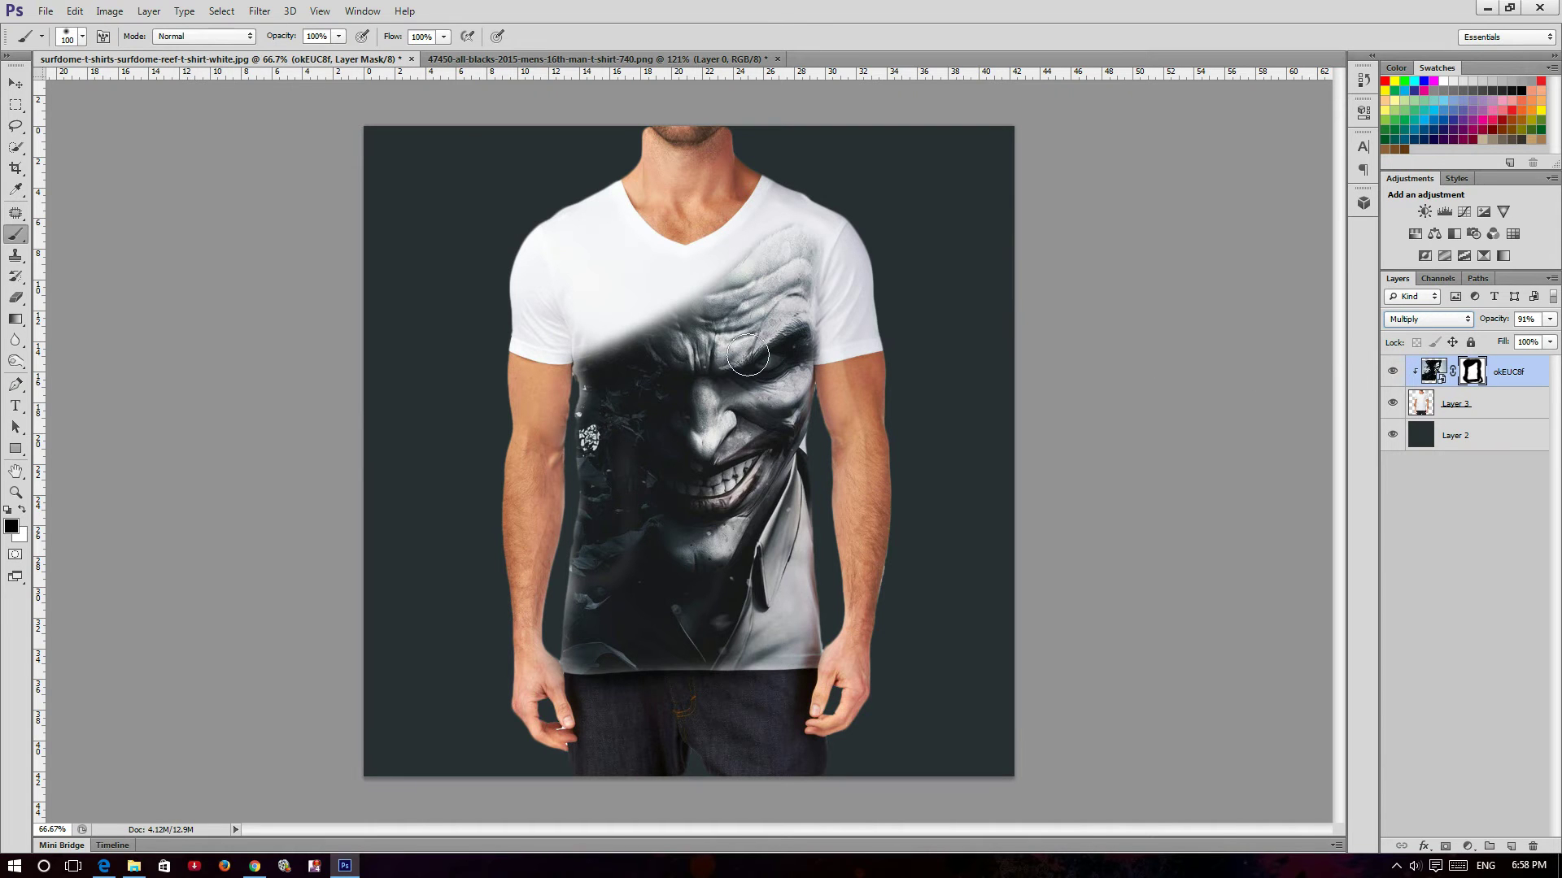
pyautogui.moveTo(819, 357); pyautogui.dragTo(835, 257)
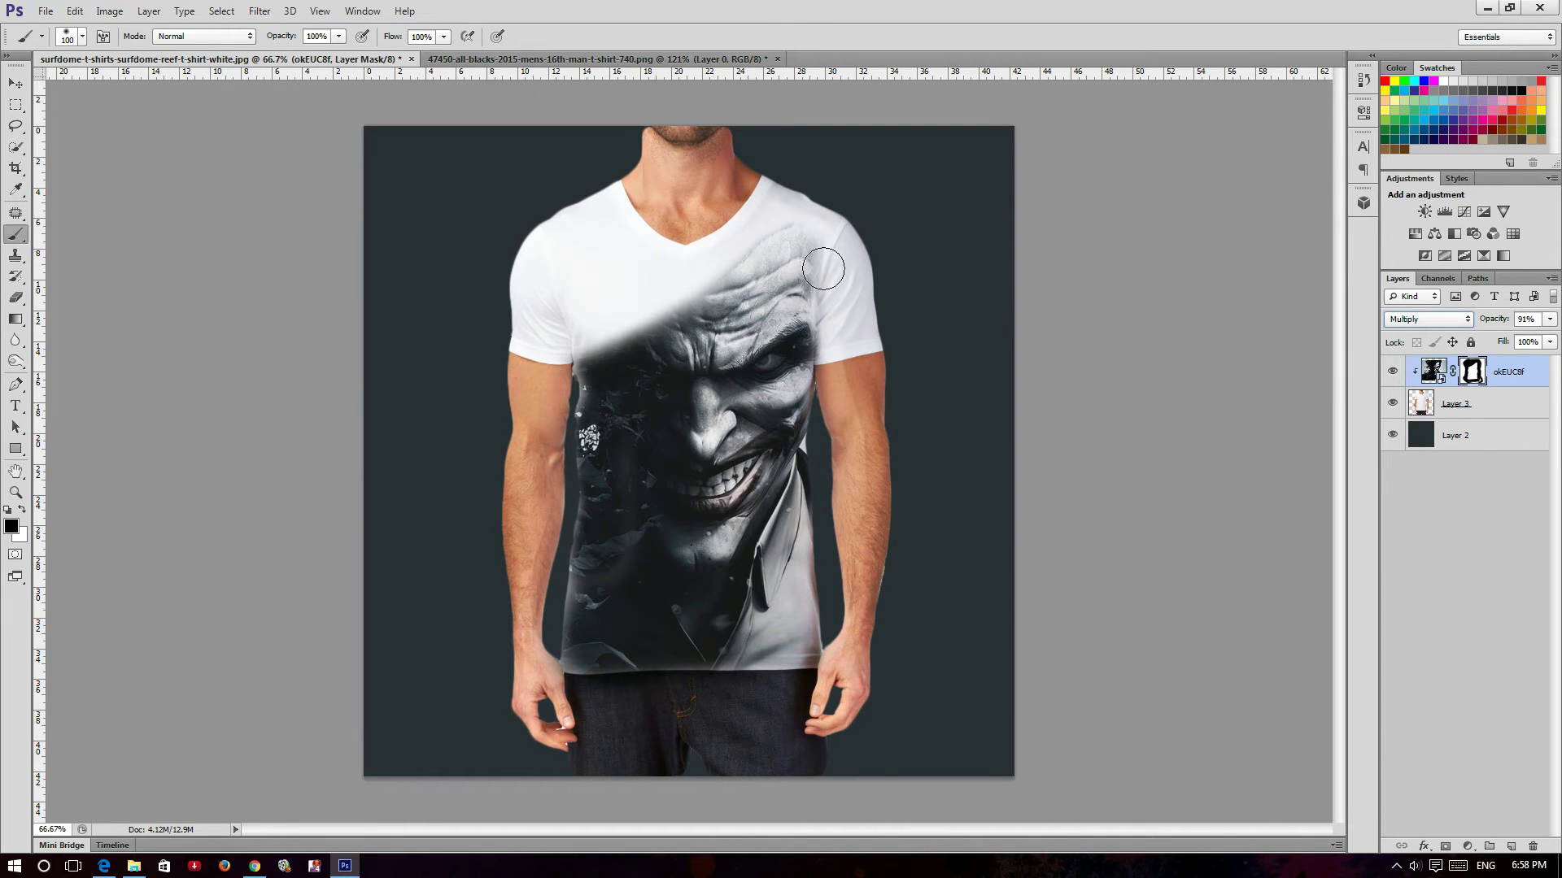